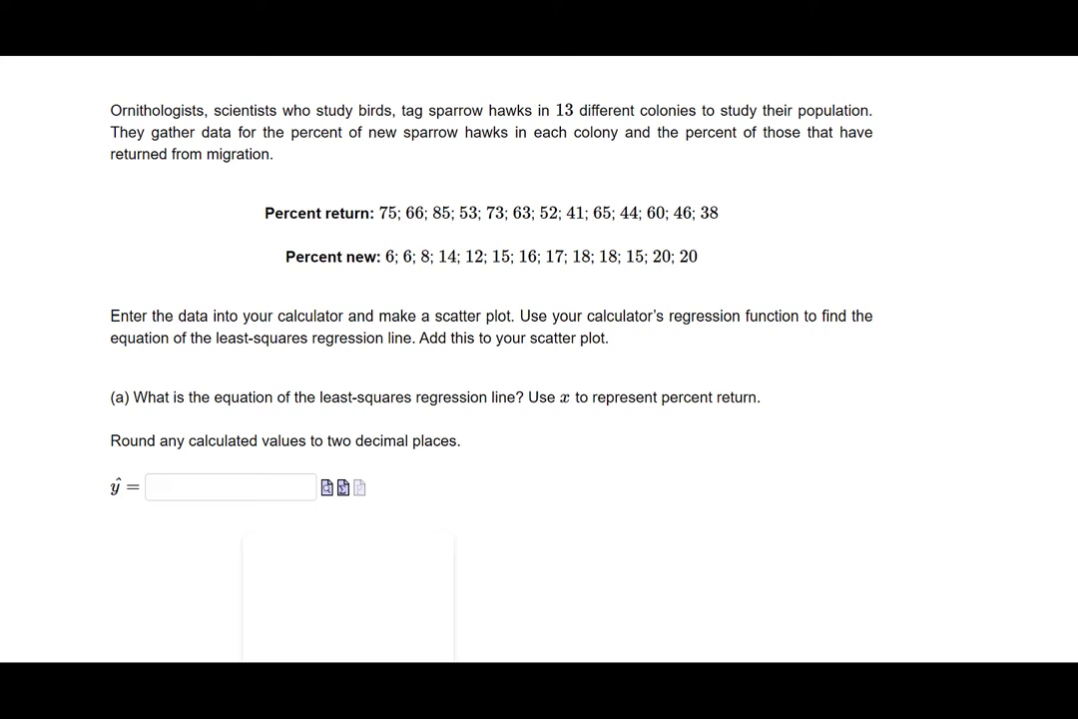
- Draw an X beside the Percent return data on the slide with the pen
mouse_move(233, 206)
left_mouse_down()
mouse_move(246, 222)
mouse_move(233, 223)
mouse_move(258, 290)
left_mouse_up()
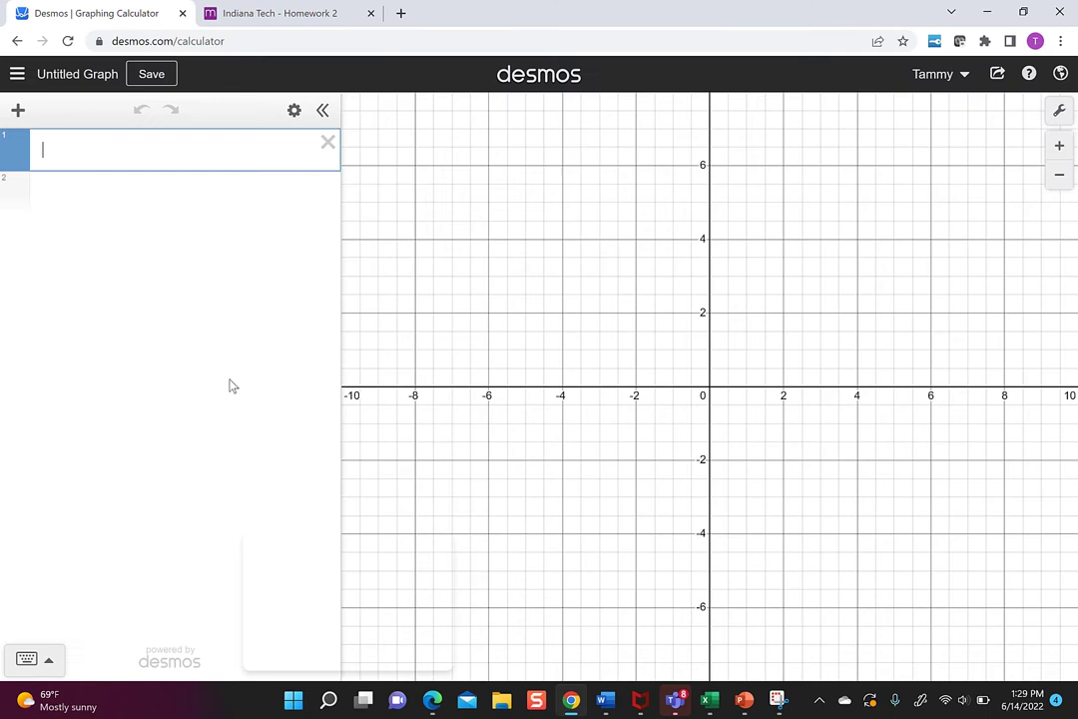
- Add a table with x₁ values 75, 66, 85, 53, 73, 63, 52, 41, 65, 44, 60, 46, 38
left_click(17, 112)
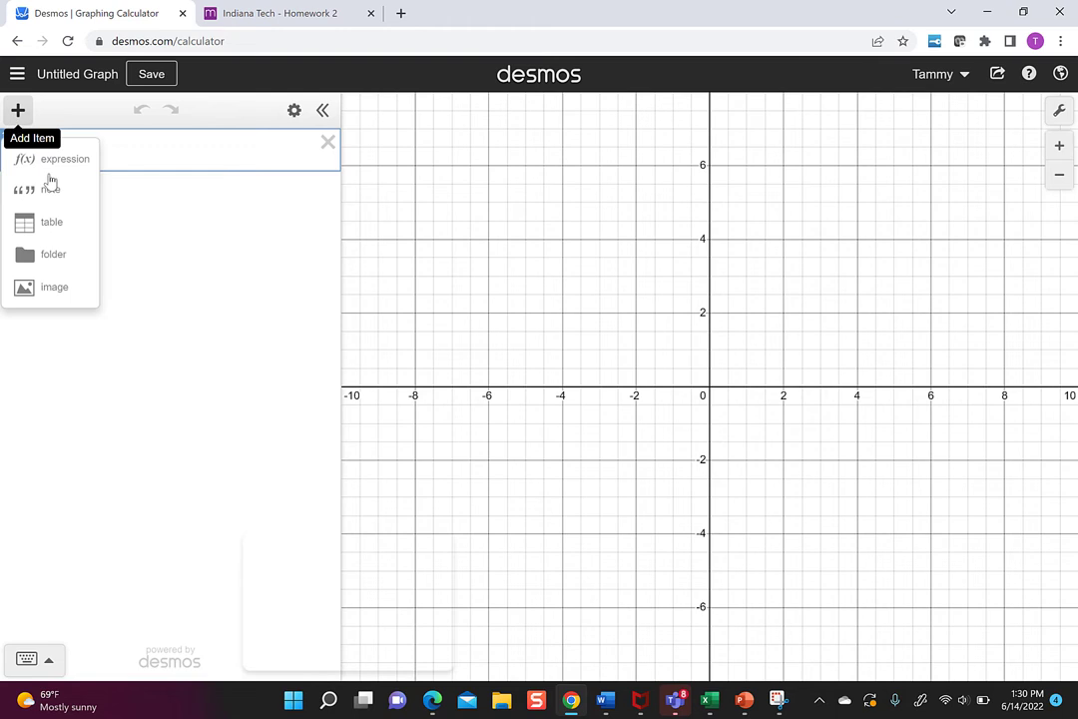
left_click(55, 235)
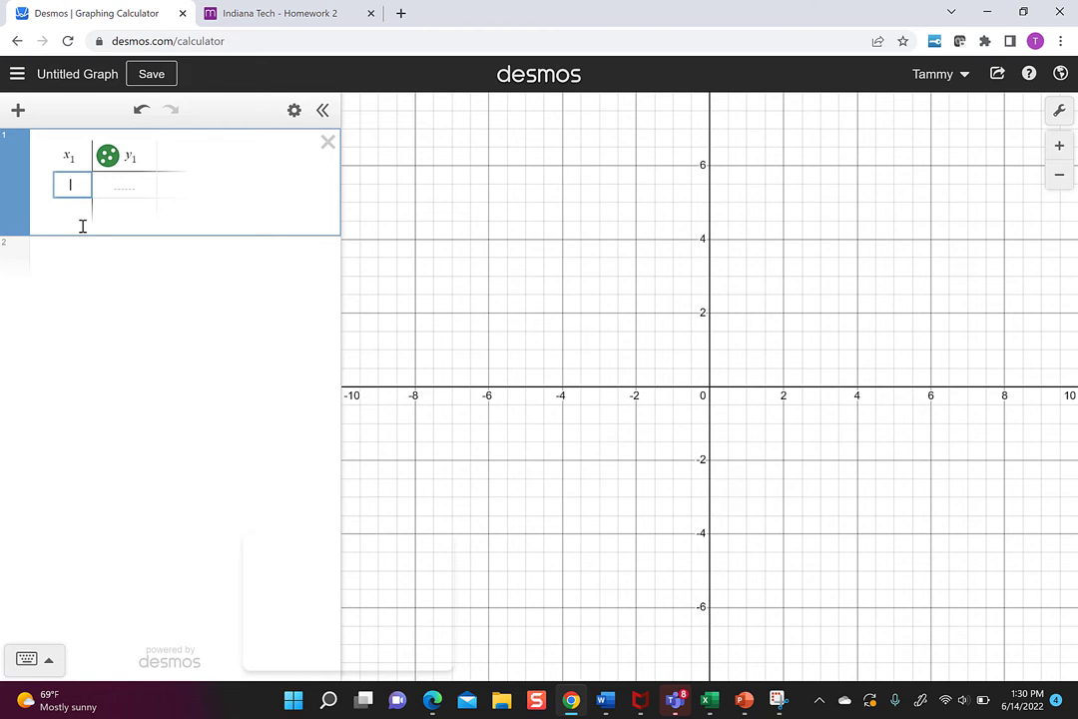
type("75")
key("Return")
type("66")
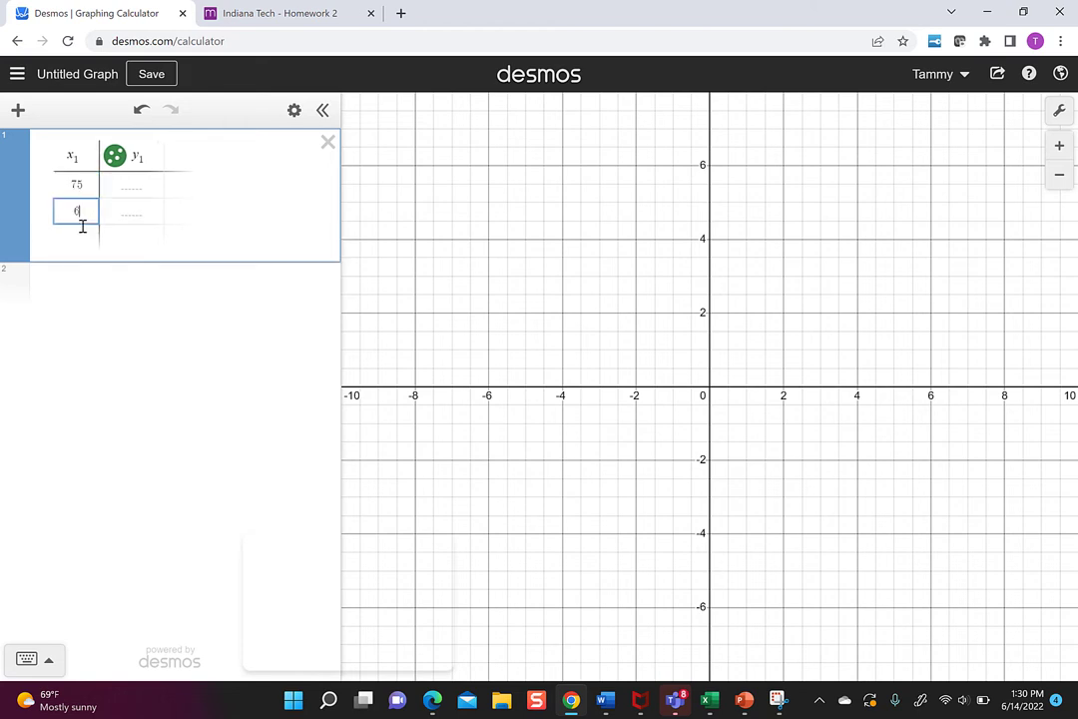
key("Return")
type("85")
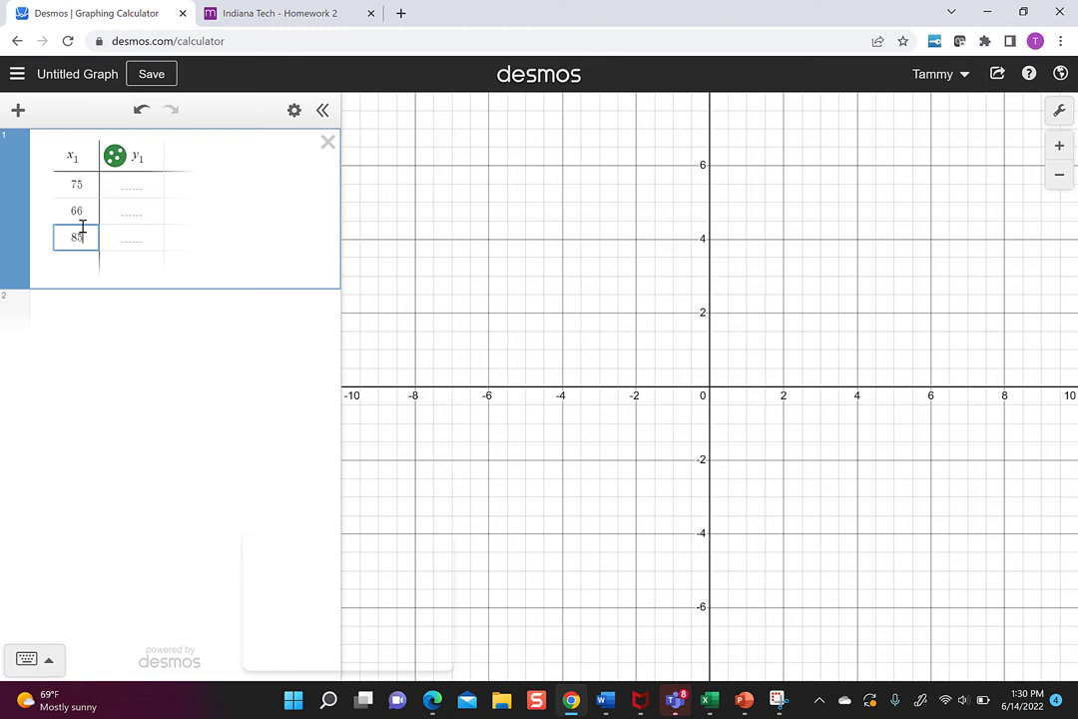
key("Return")
type("53")
key("Return")
type("7")
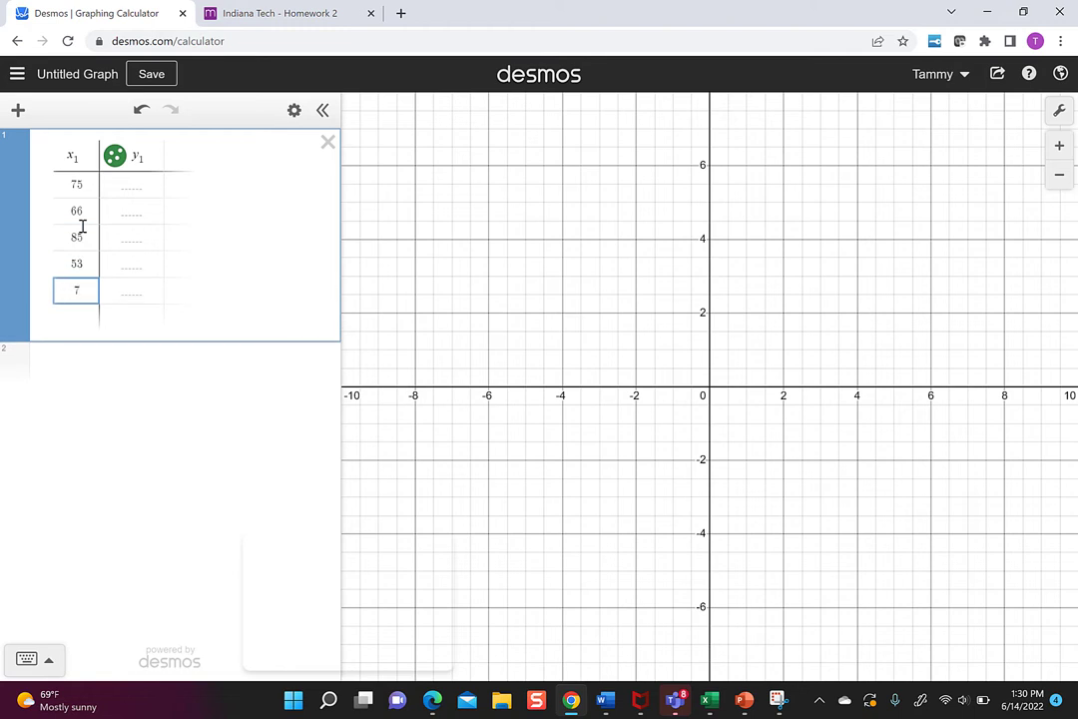
type("3")
key("Return")
type("63")
key("Return")
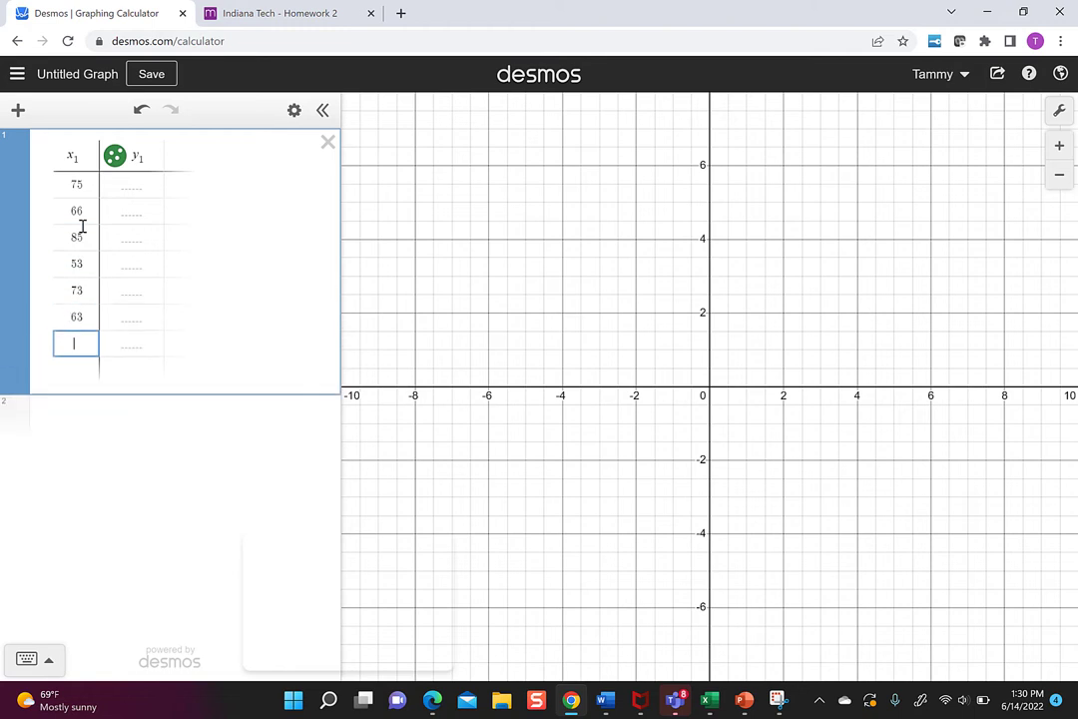
type("52")
key("Return")
type("41")
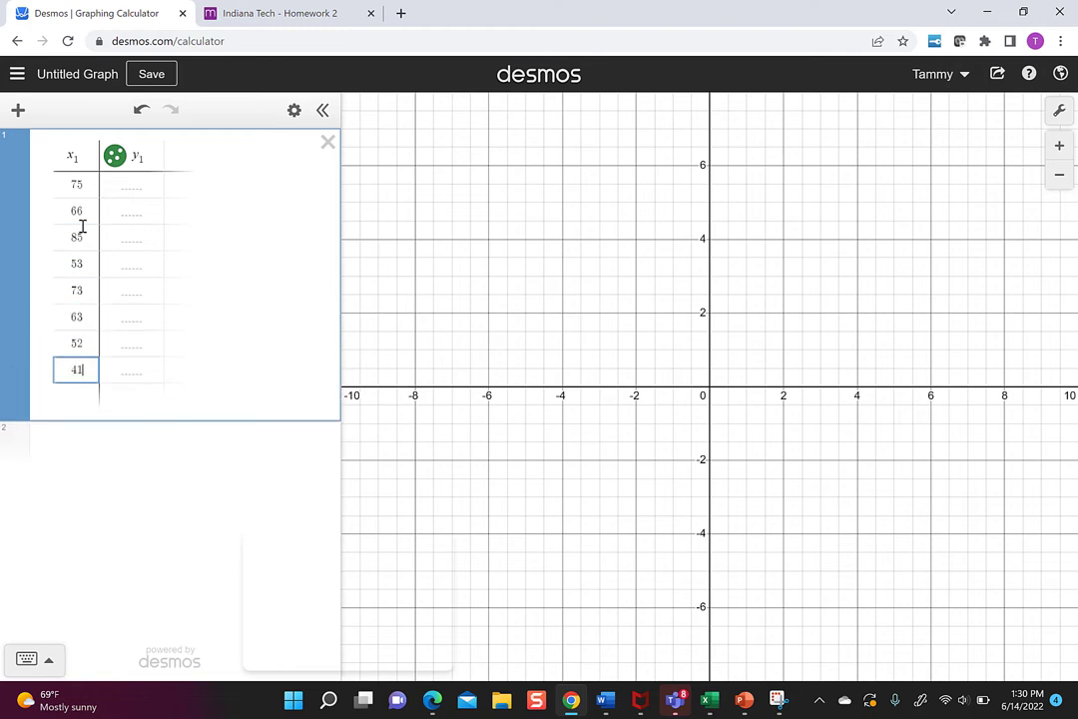
key("Return")
type("65")
key("Return")
type("44")
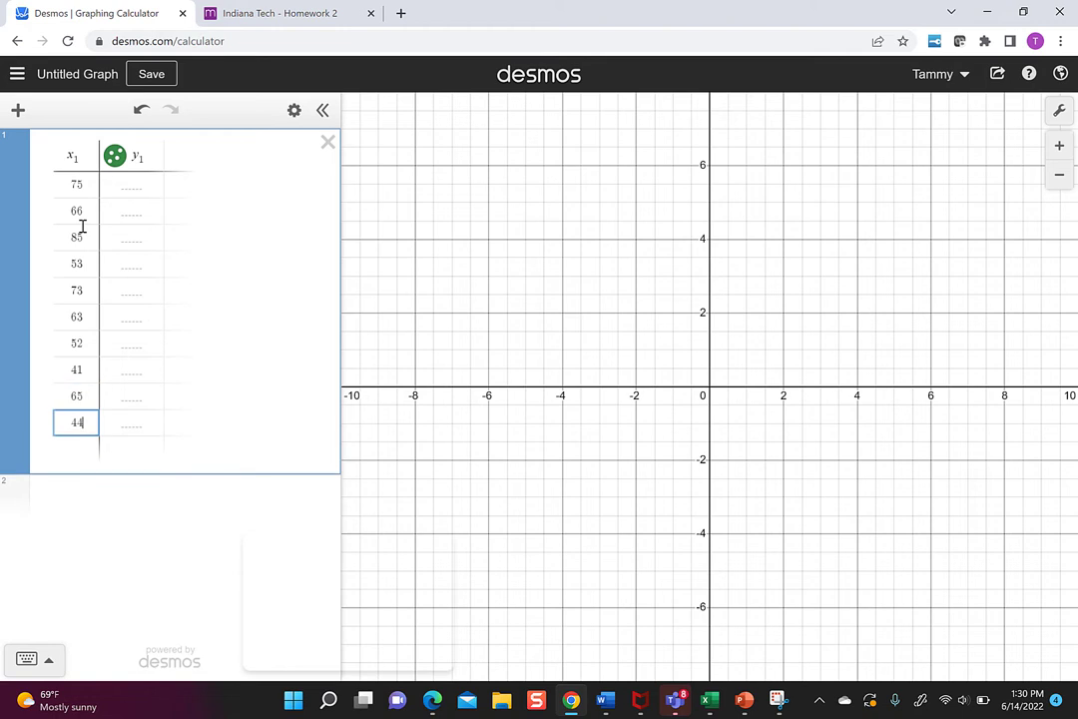
key("Return")
type("60")
key("Return")
type("46")
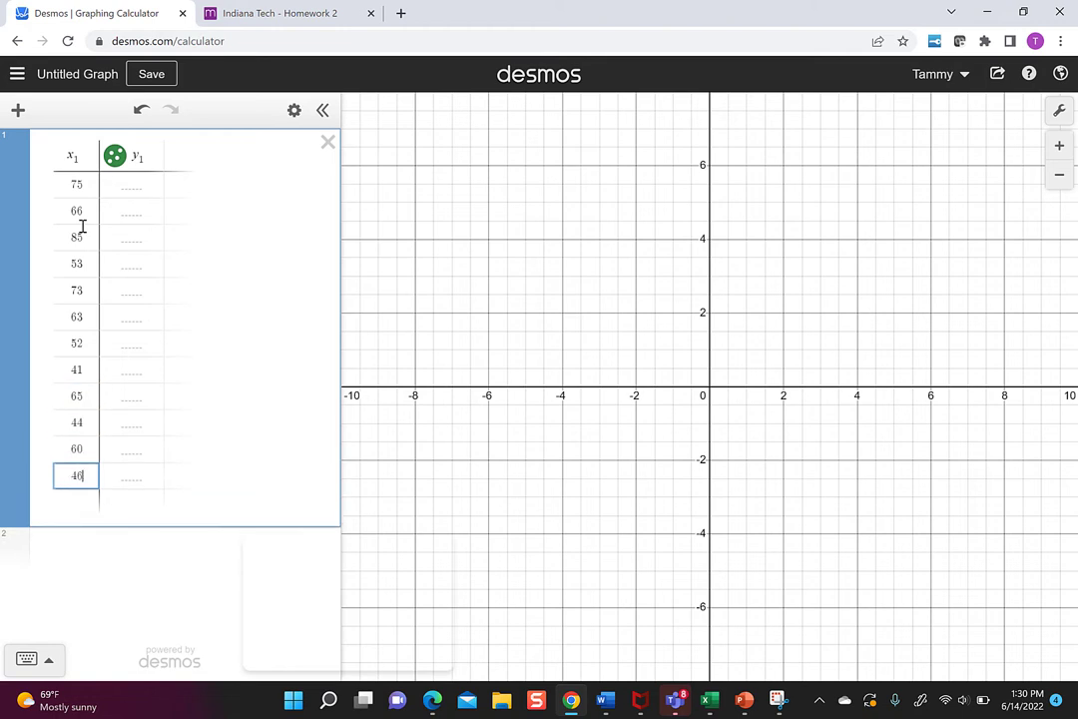
key("Return")
type("38")
key("Return")
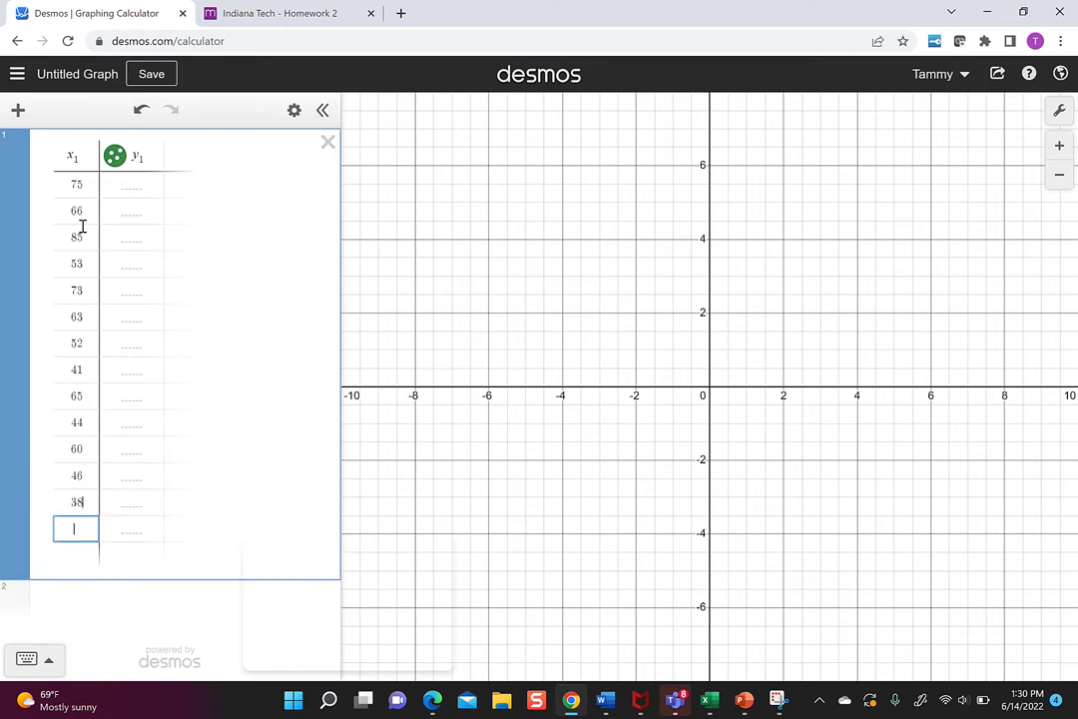
key("shift+Tab")
key("Return")
key("Return")
- Fill the y₁ column with the percent new values 6, 6, 14, 12, 15, 16, 17, 18, 18, 15, 20…
left_click(131, 184)
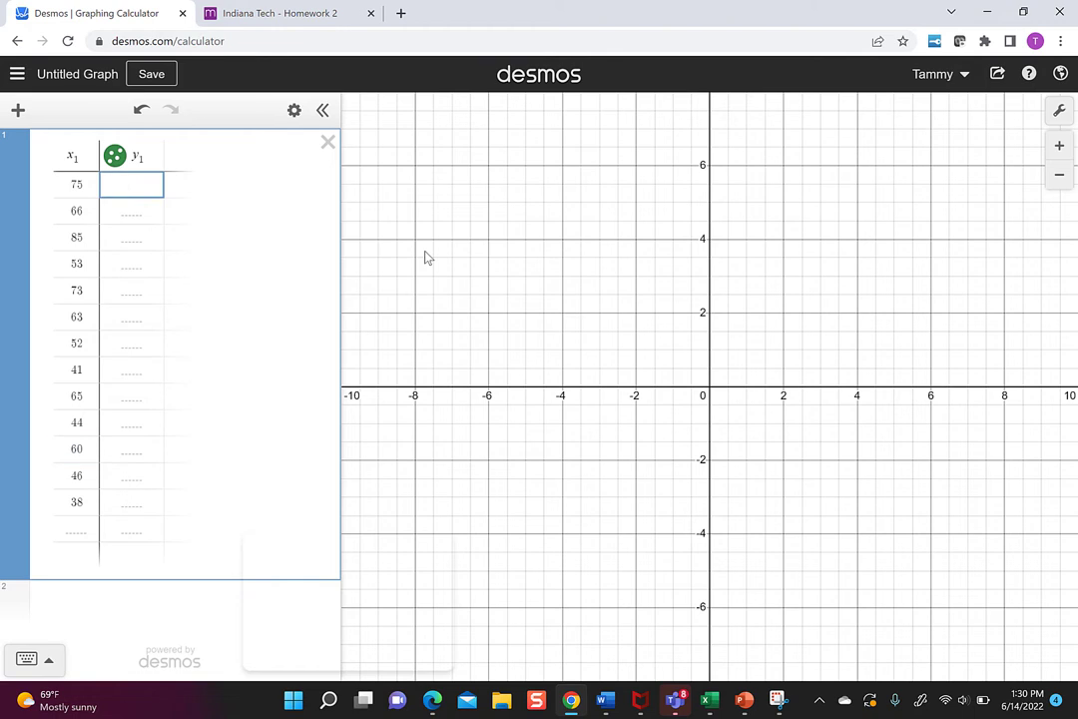
type("6")
key("Return")
type("6")
key("Return")
type("8")
key("Return")
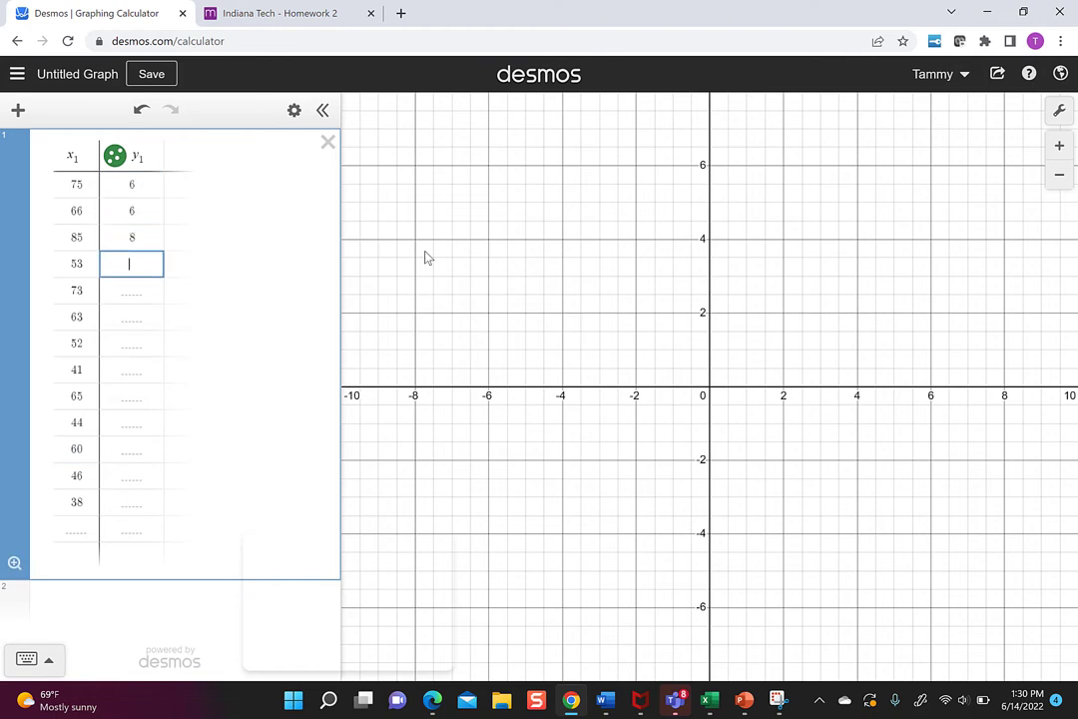
type("14")
key("Return")
type("12")
key("Return")
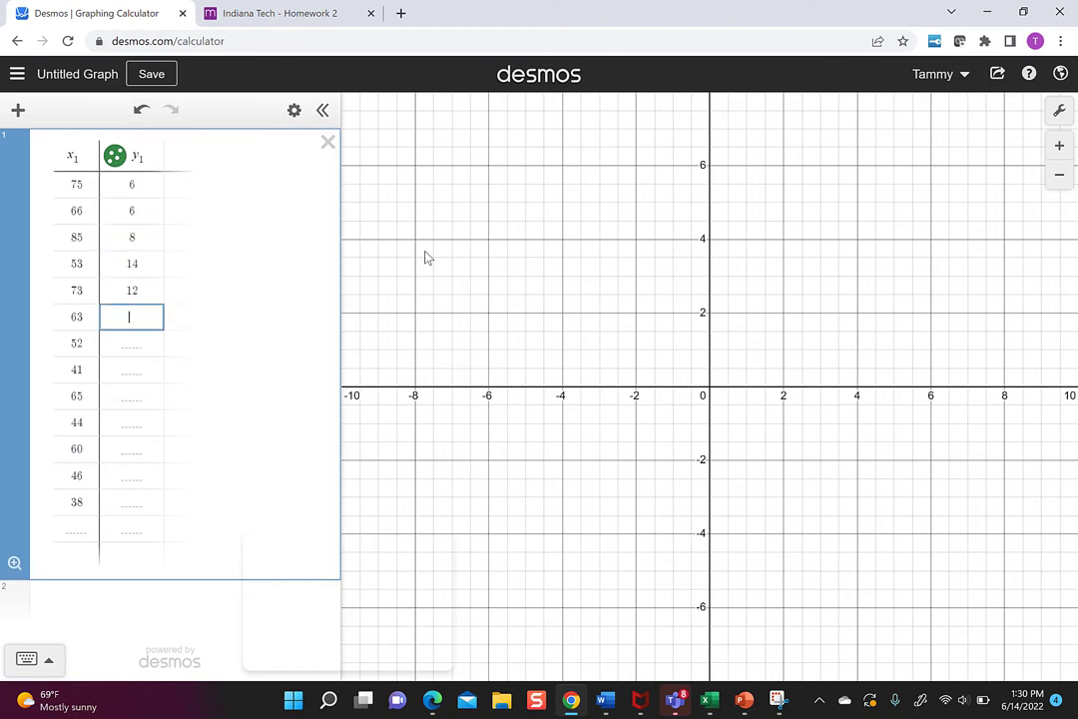
type("15")
key("Return")
type("16")
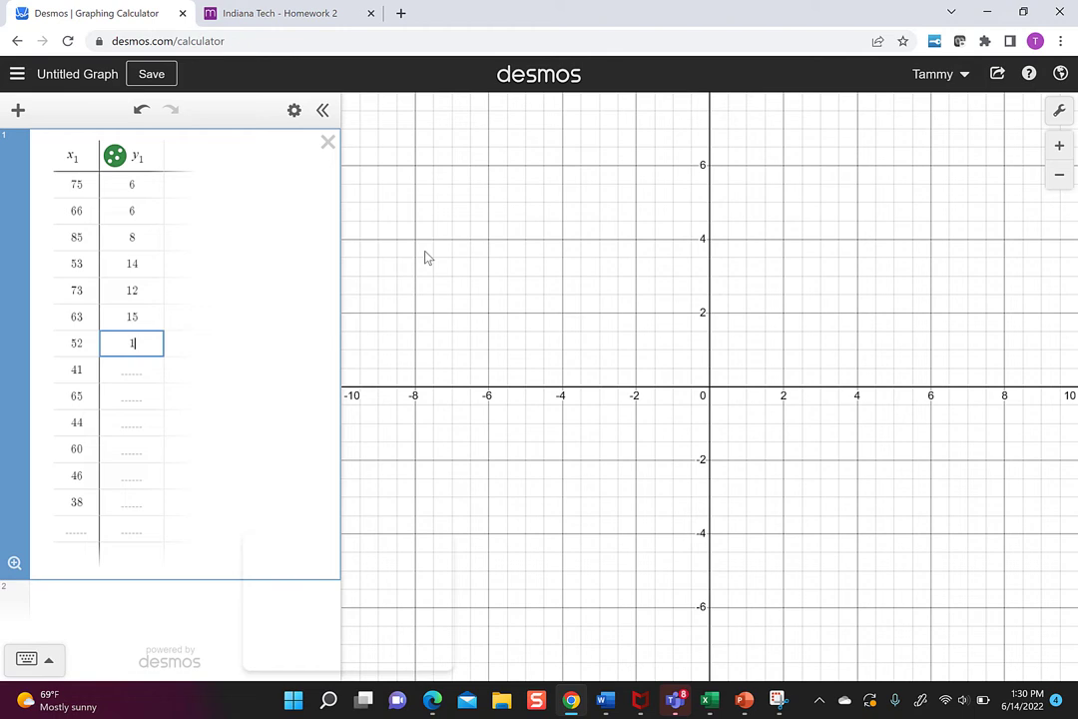
key("Return")
type("17")
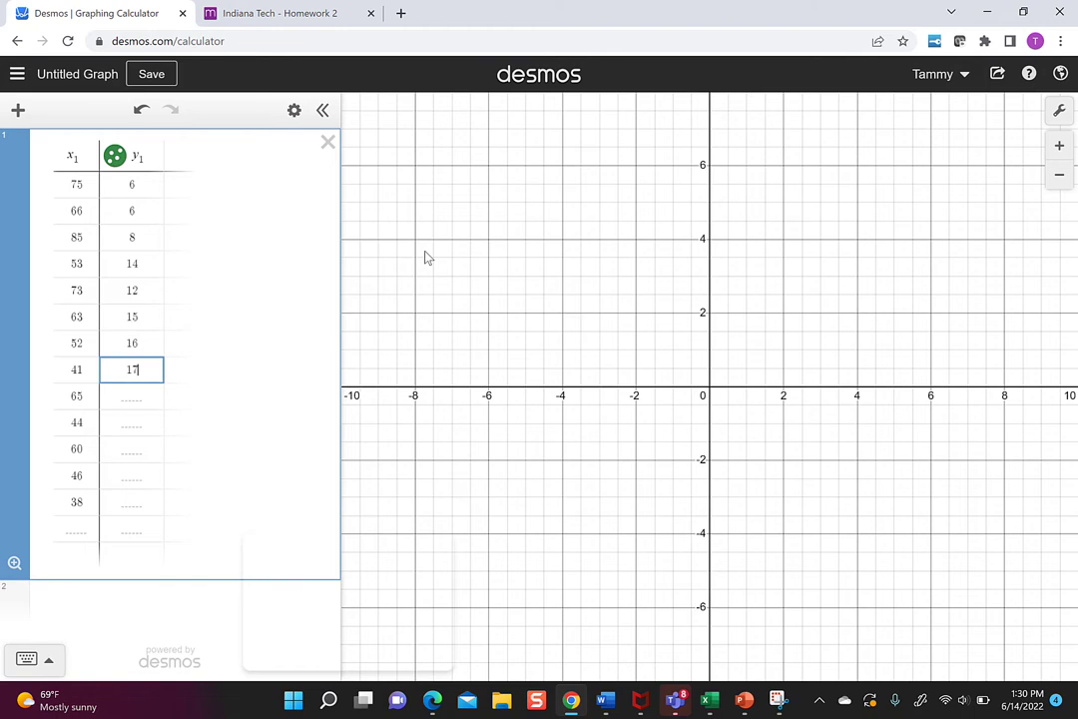
key("Return")
type("18")
key("Return")
type("18")
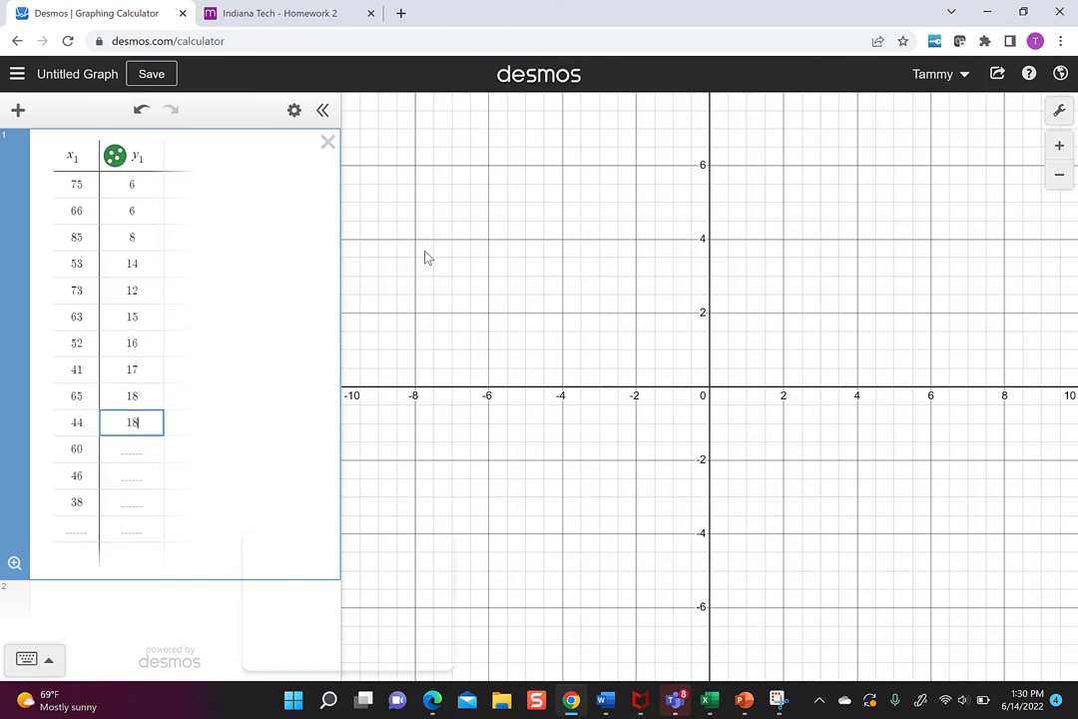
key("Return")
type("13")
key("Return")
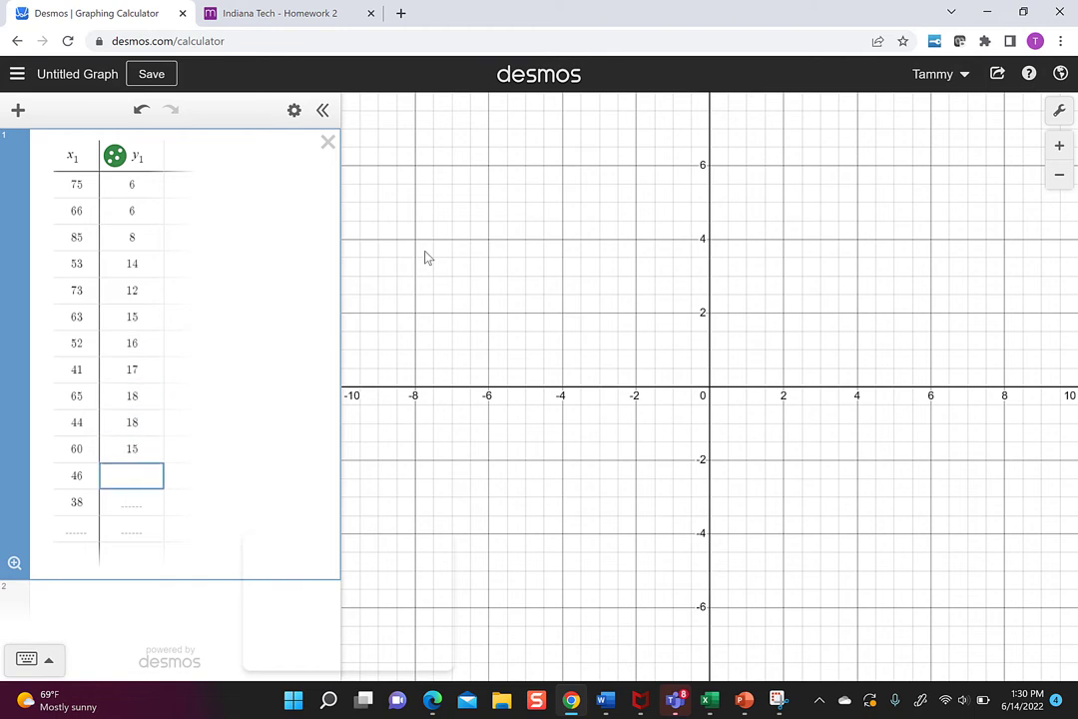
type("20")
key("Return")
type("20")
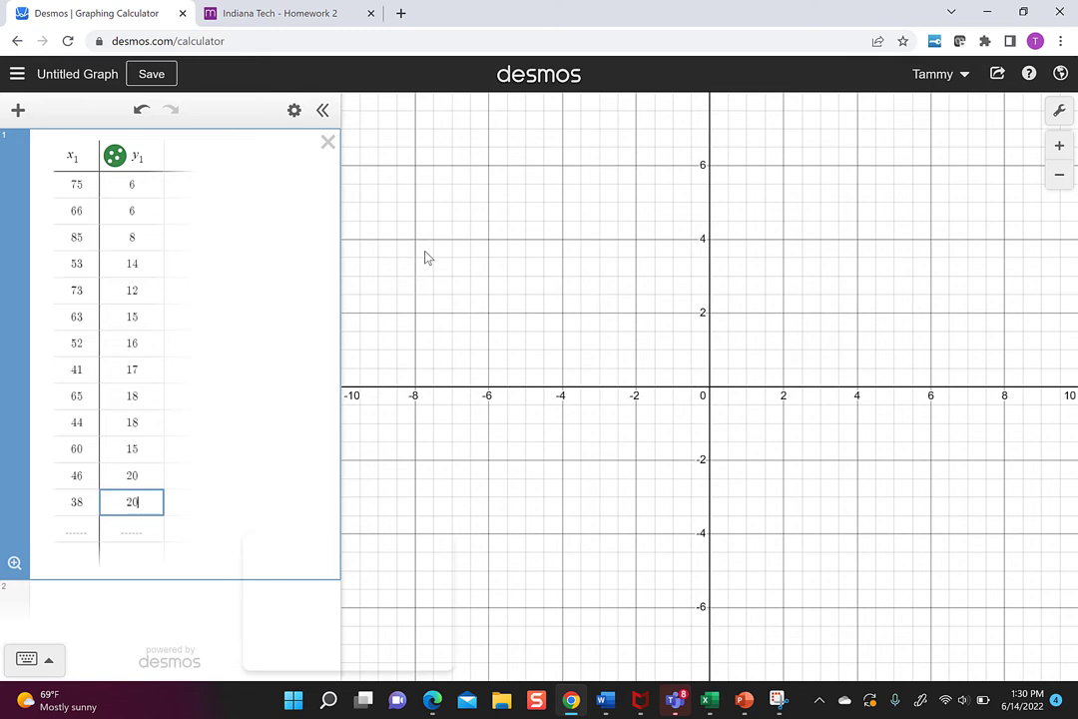
- Zoom to fit all 13 table points and add a blank expression row below the table
left_click(285, 432)
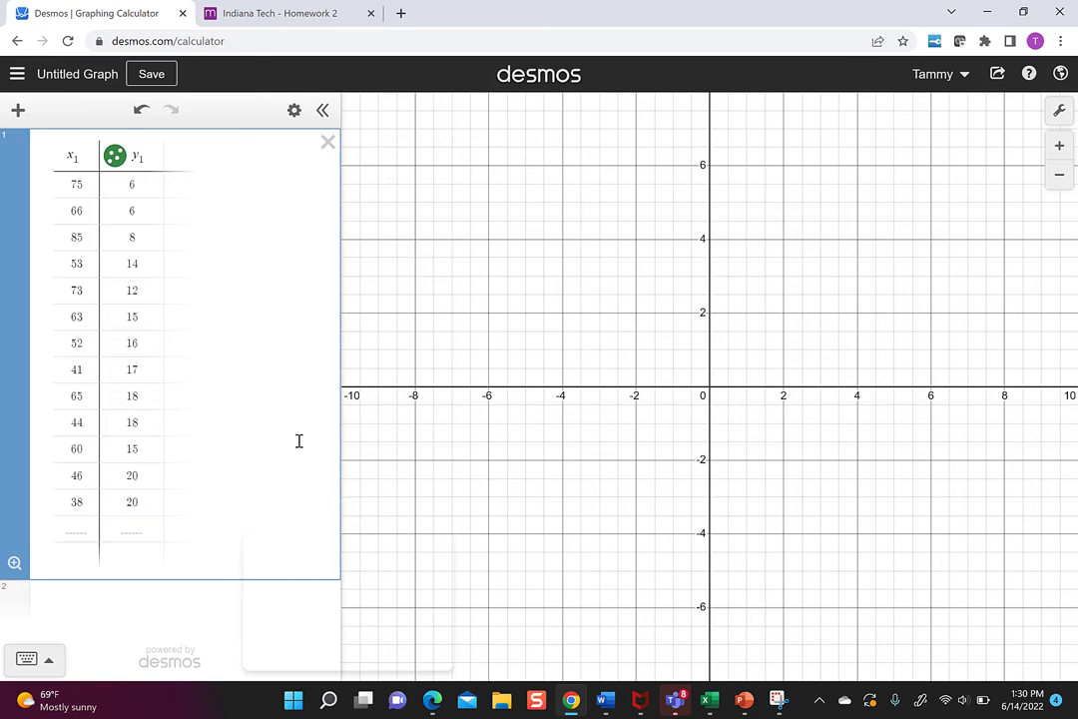
left_click(15, 565)
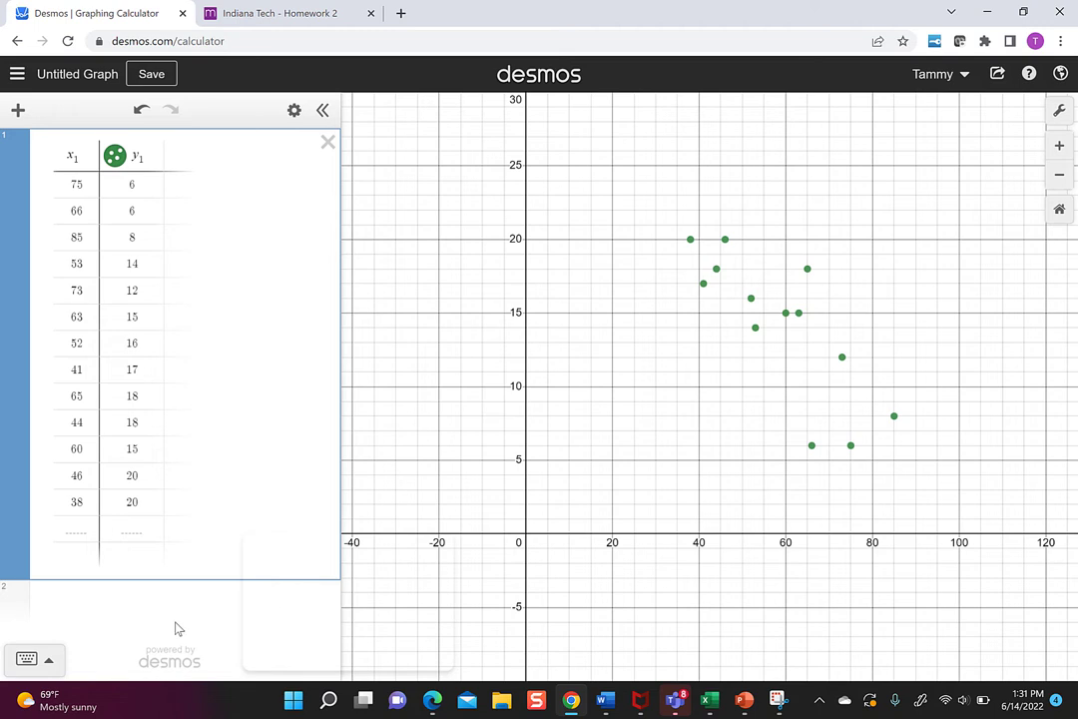
left_click(145, 613)
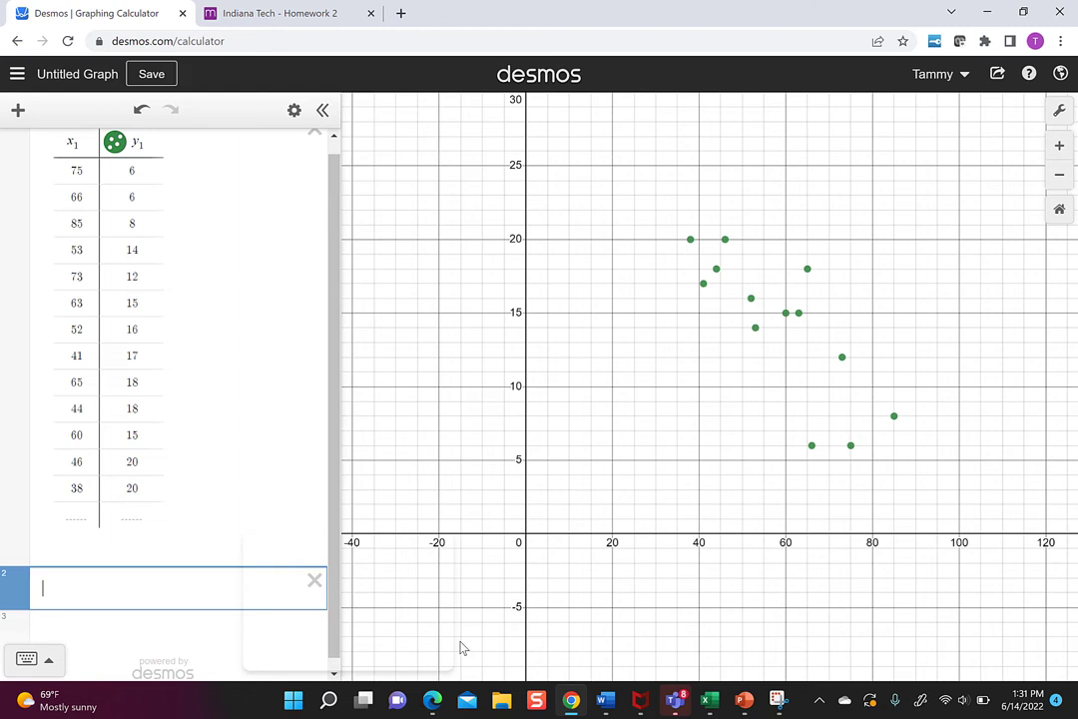
- Enter the regression y₁ ~ ax₁ + b, giving a = −0.270964, b = 30.0926, r² = 0.6337
type("y1")
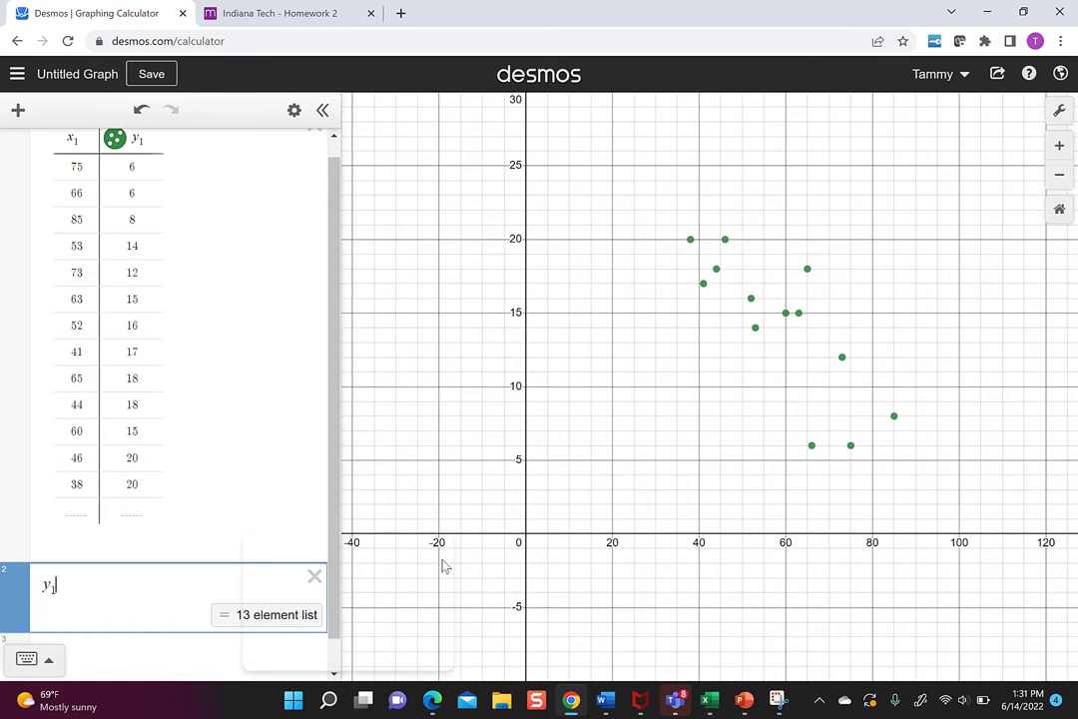
left_click(46, 658)
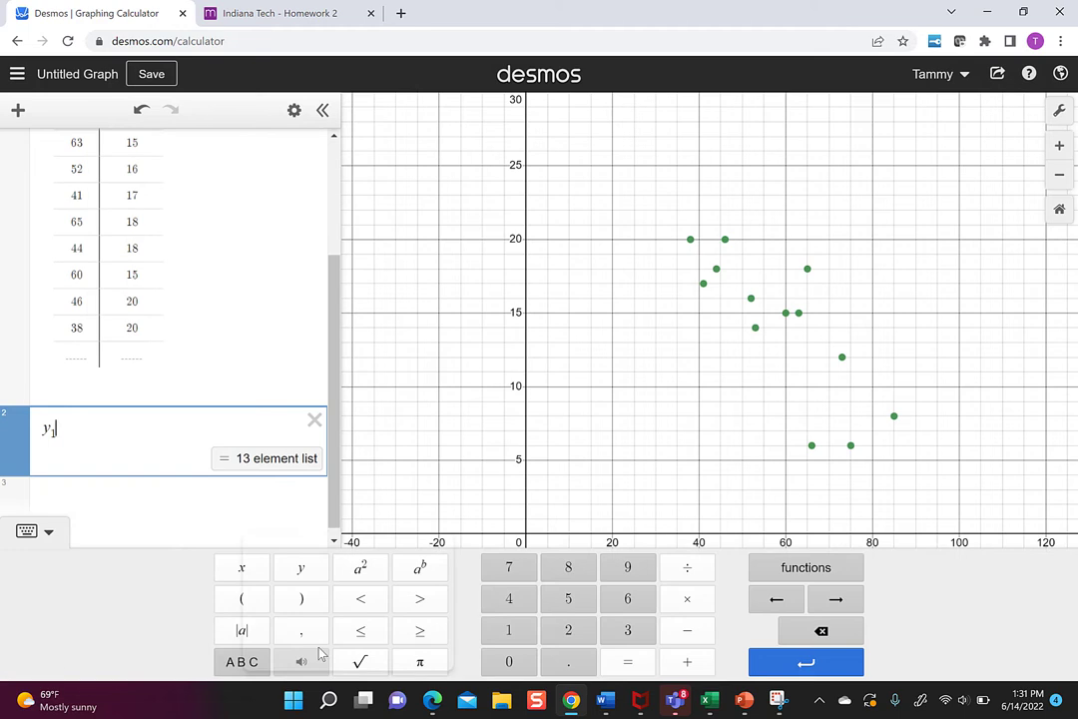
left_click(222, 672)
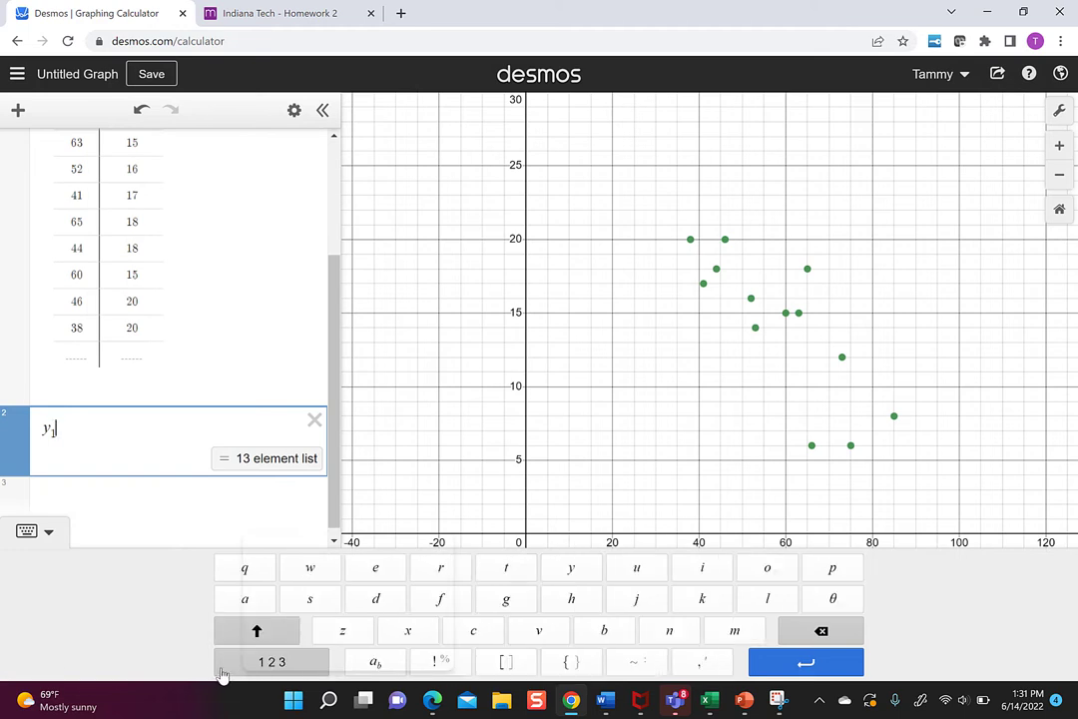
left_click(635, 663)
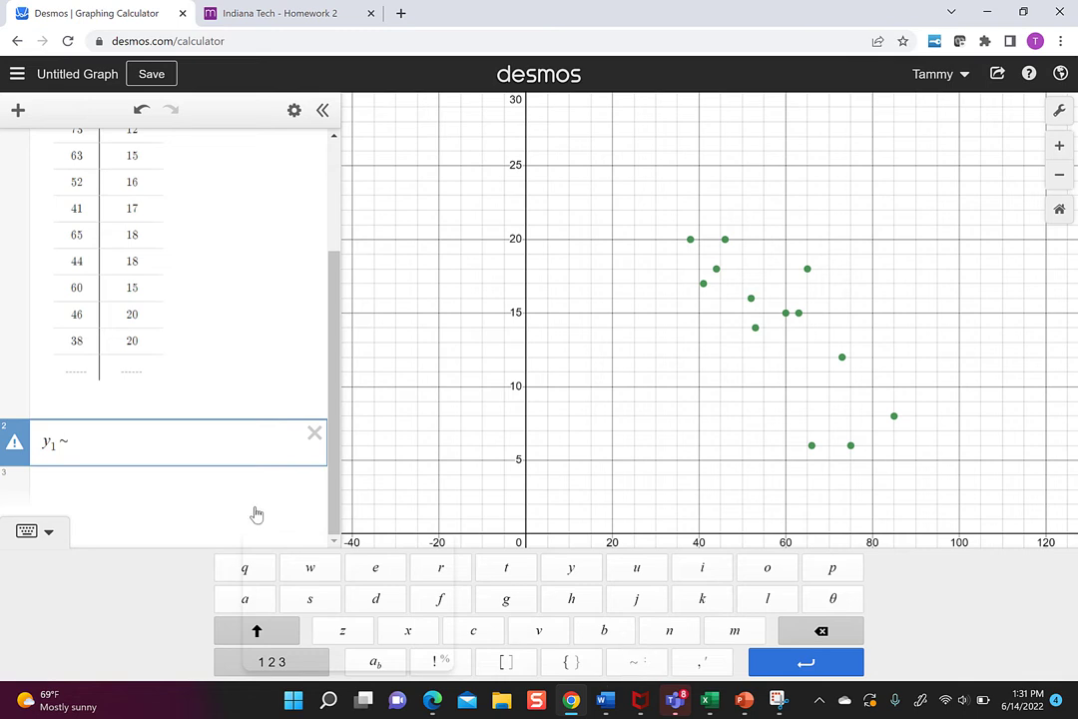
type("a")
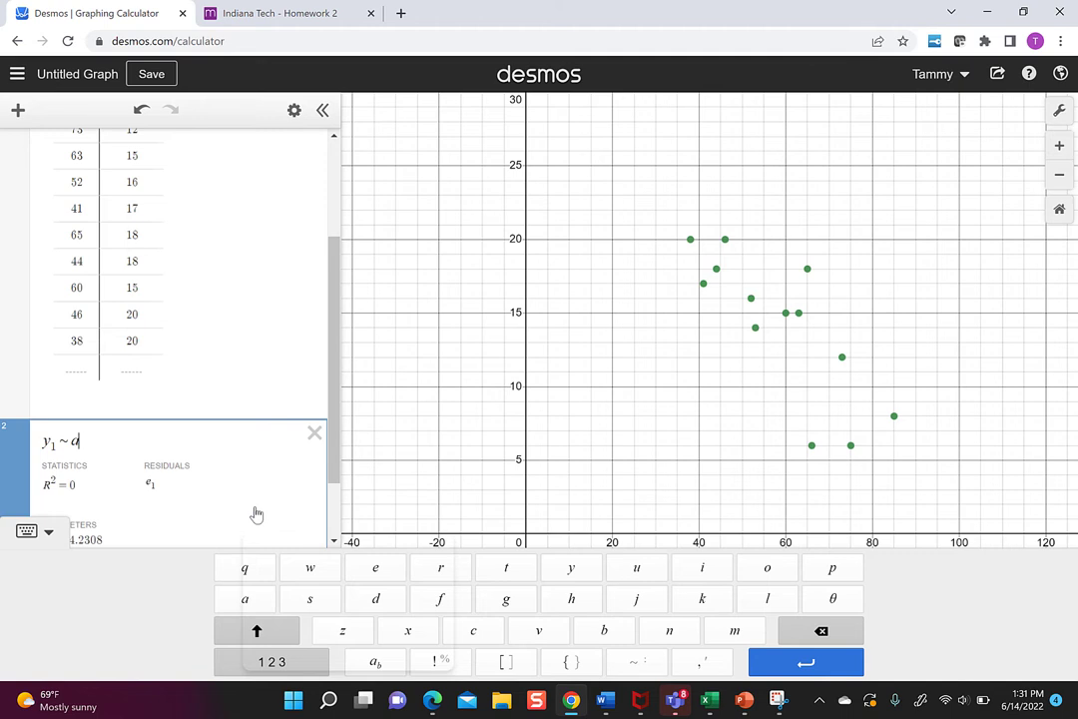
type("x1")
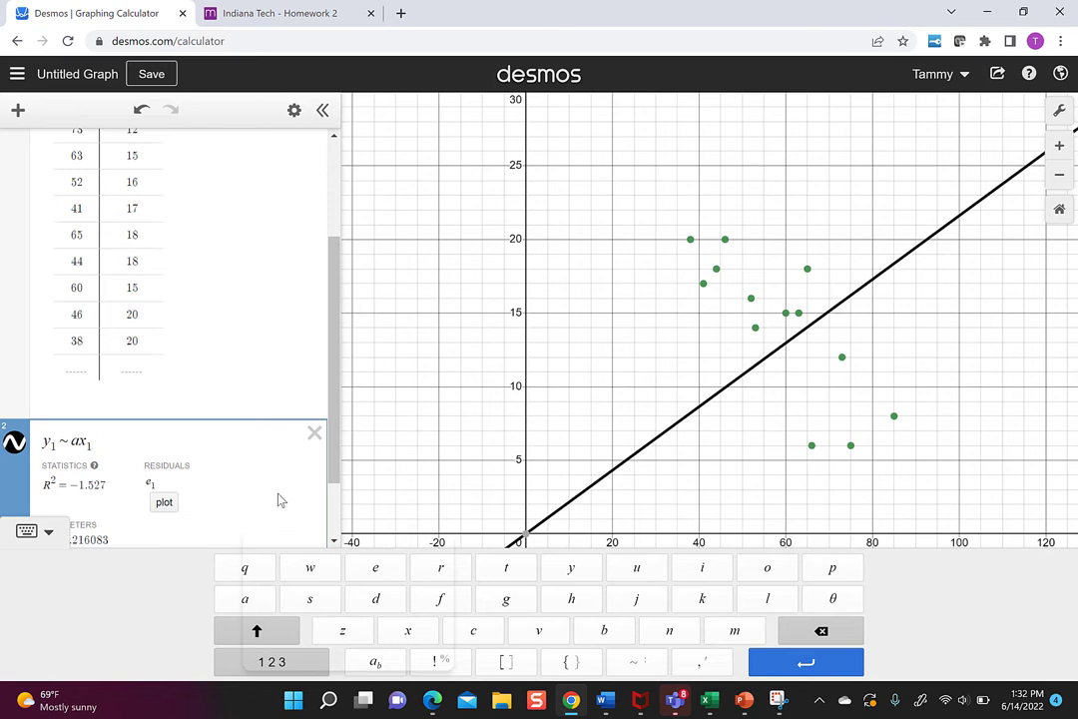
type("+b")
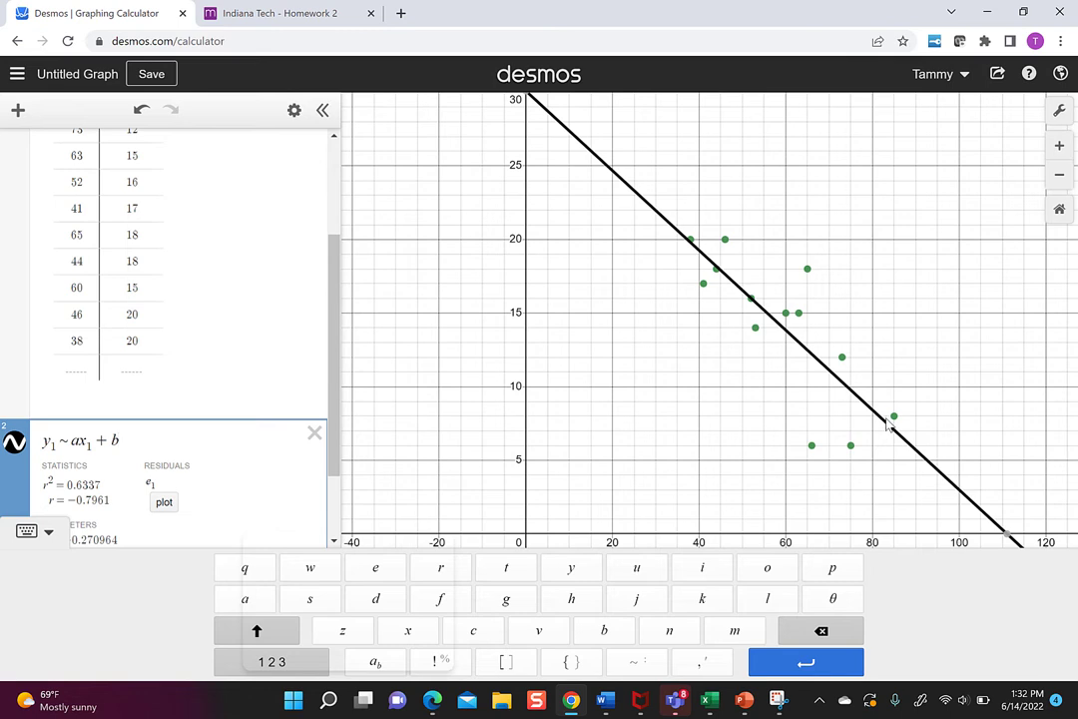
left_click(48, 530)
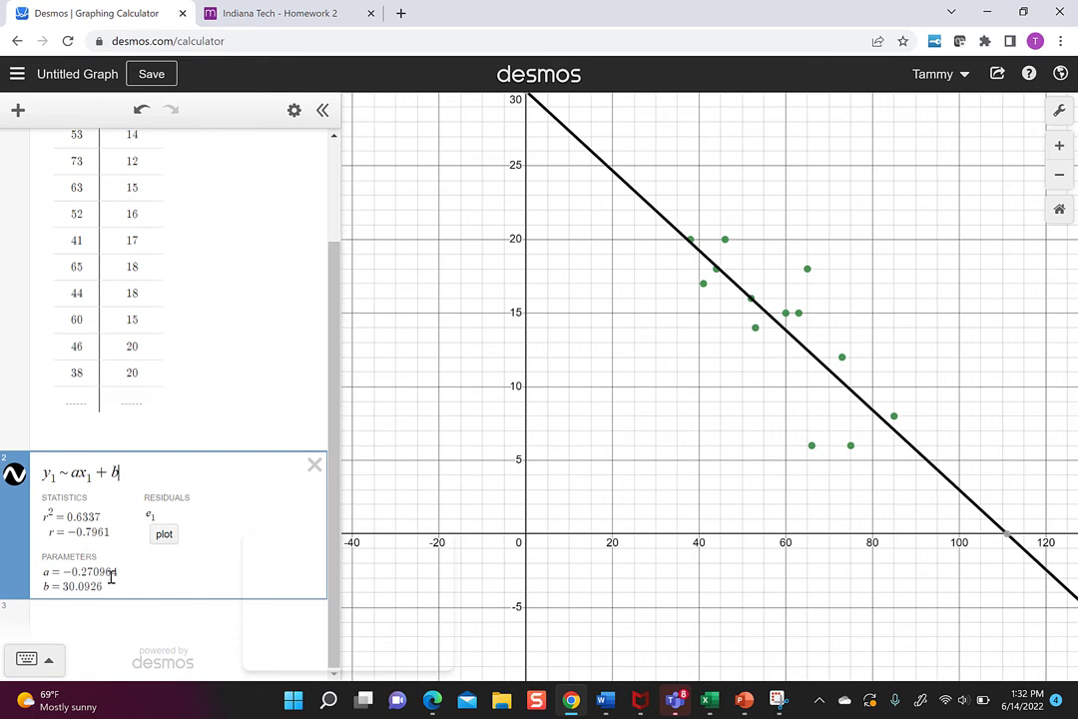
- In the homework question, enter -.27x+30.09 as the ŷ regression equation
key("ctrl+Tab")
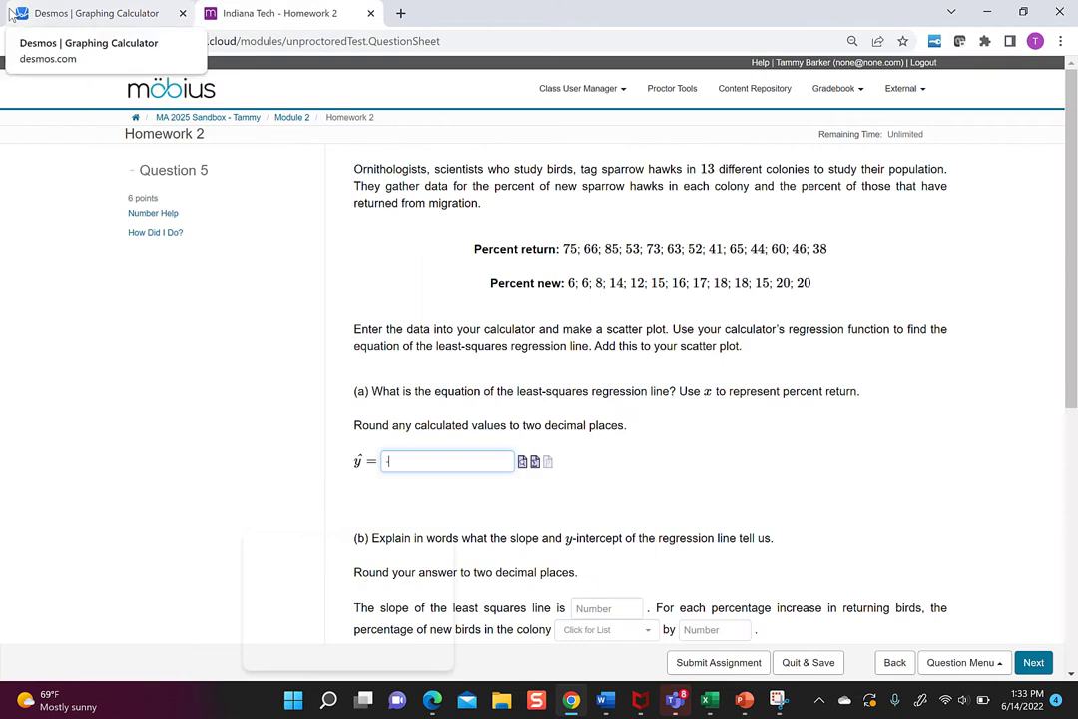
type("-.27")
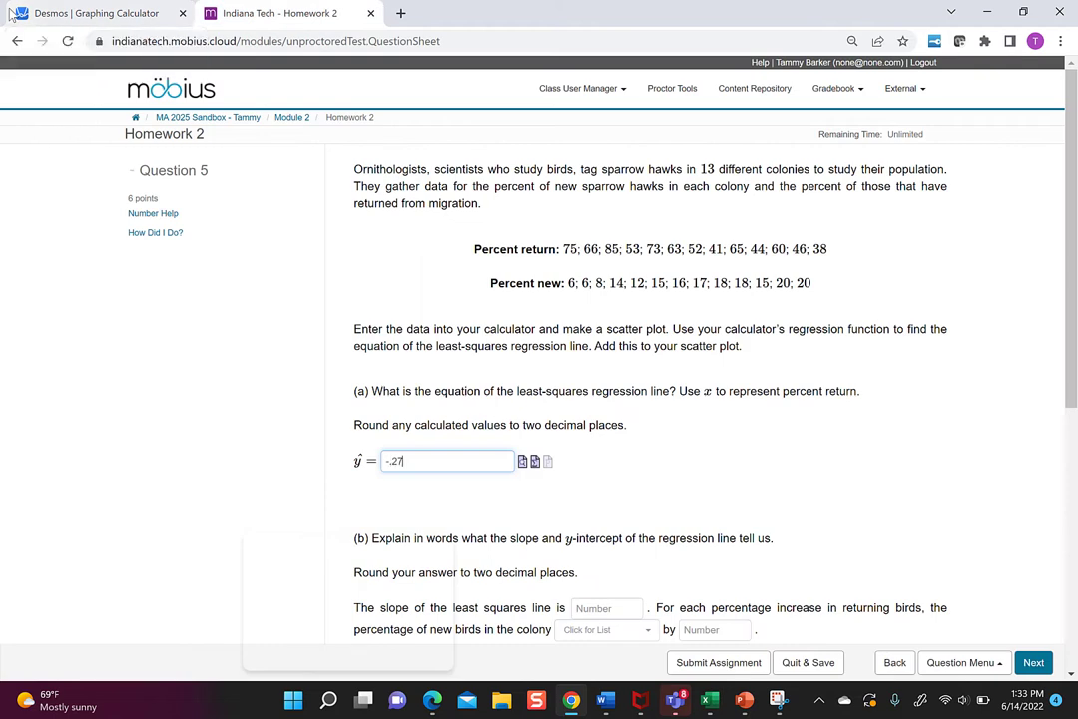
type("x+30.09")
- Check part (a), then answer part (b) slope -.27, decreases by .27, and check
left_click(157, 236)
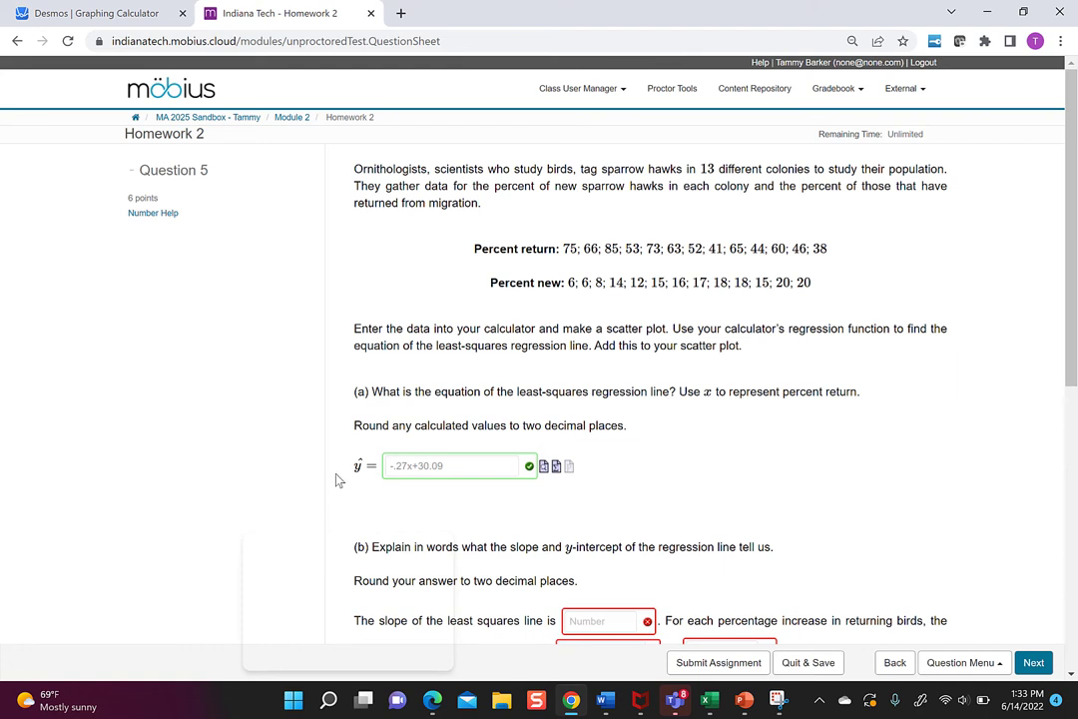
scroll(488, 546, "down", 3)
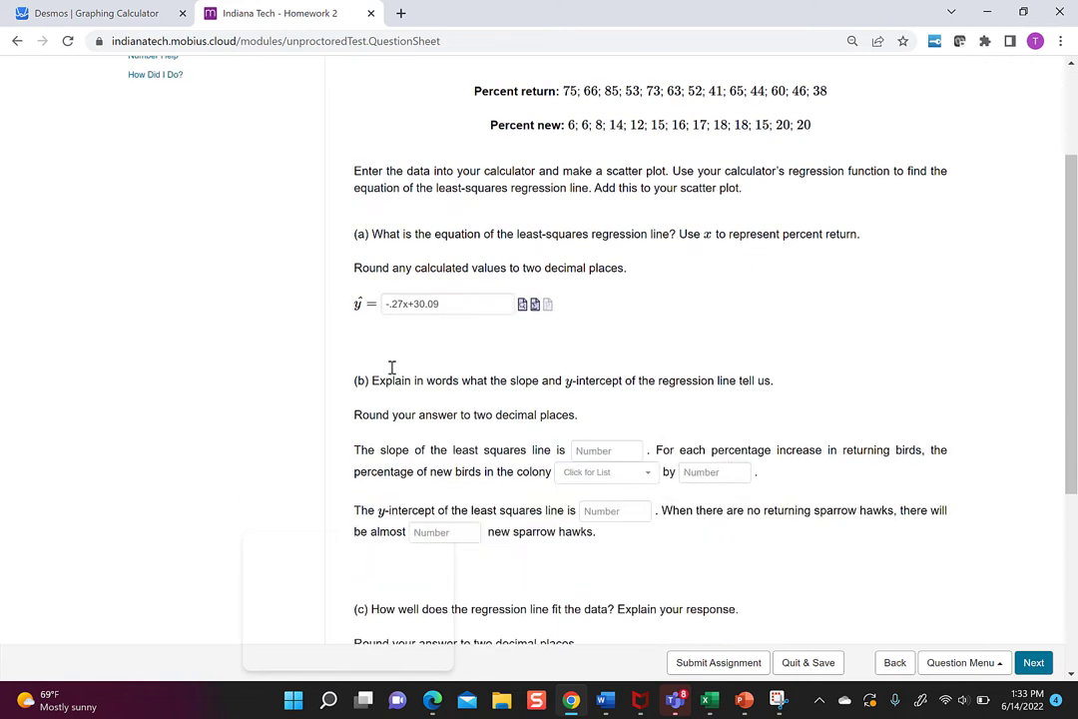
left_click(602, 451)
type("-.27")
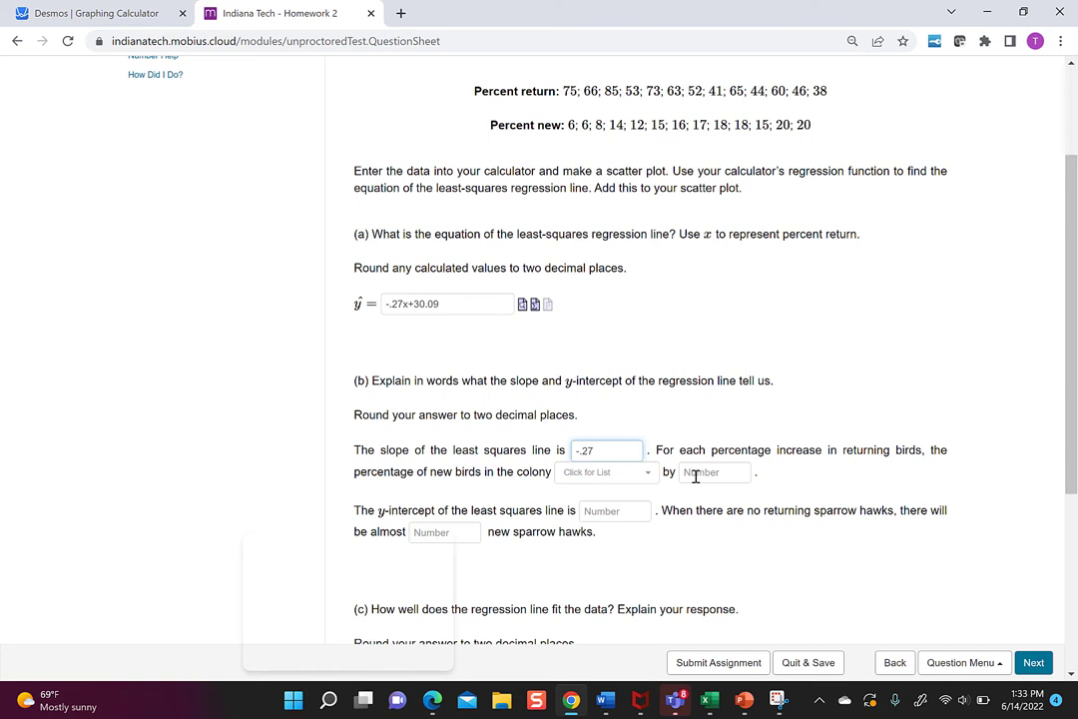
left_click(605, 482)
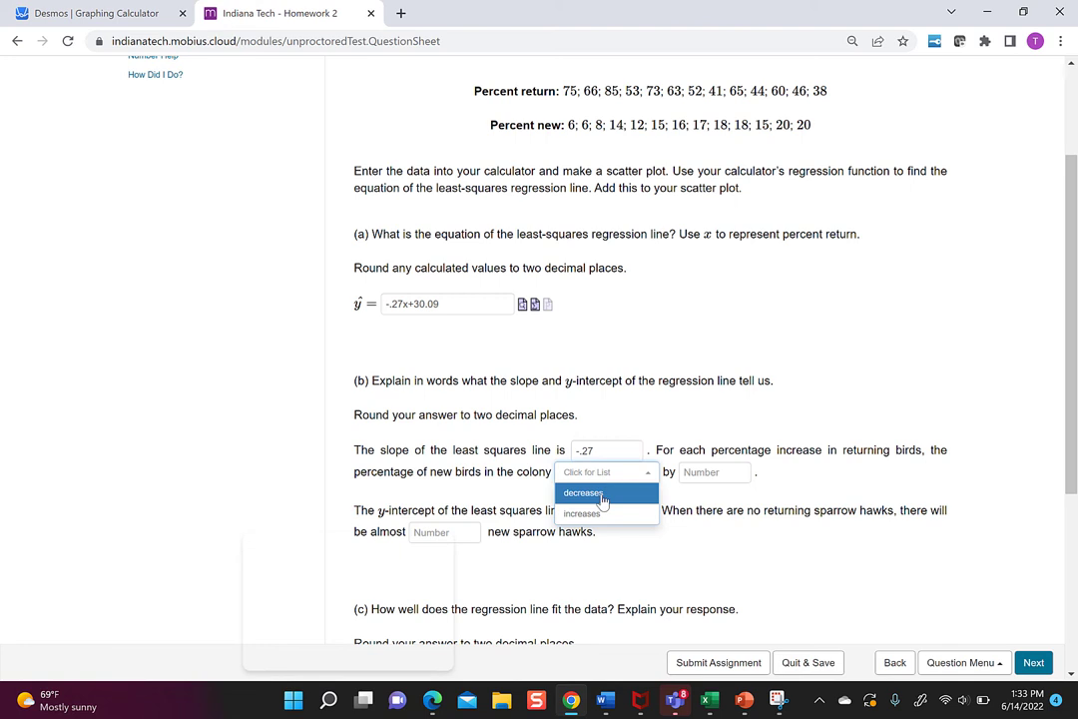
left_click(602, 499)
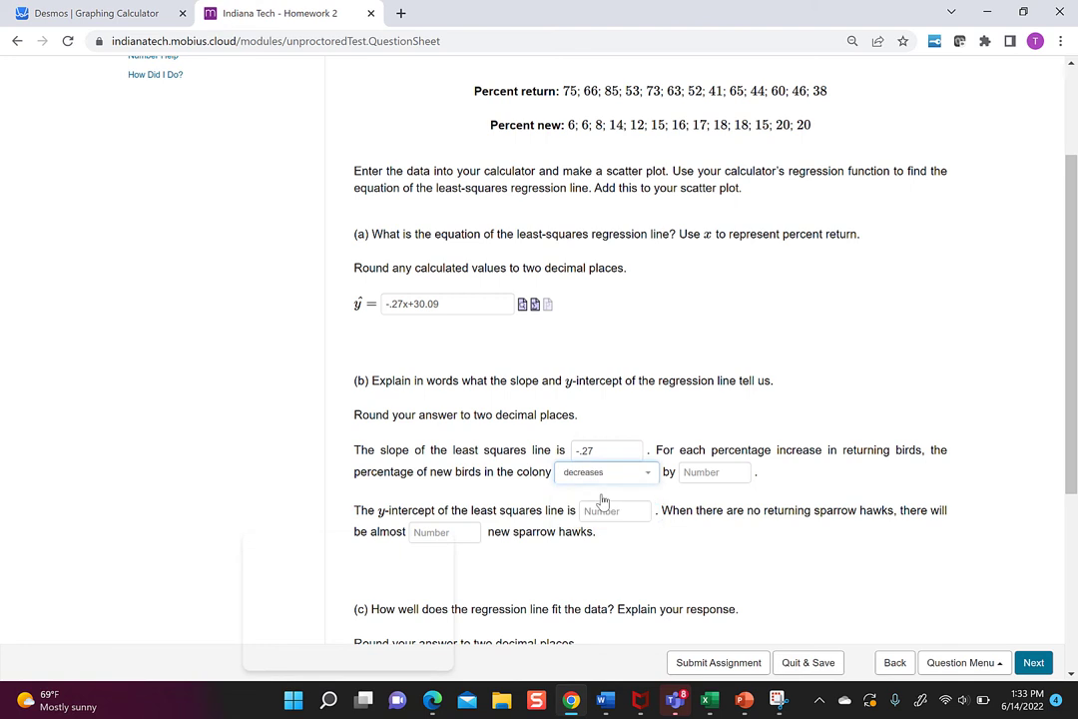
left_click(709, 479)
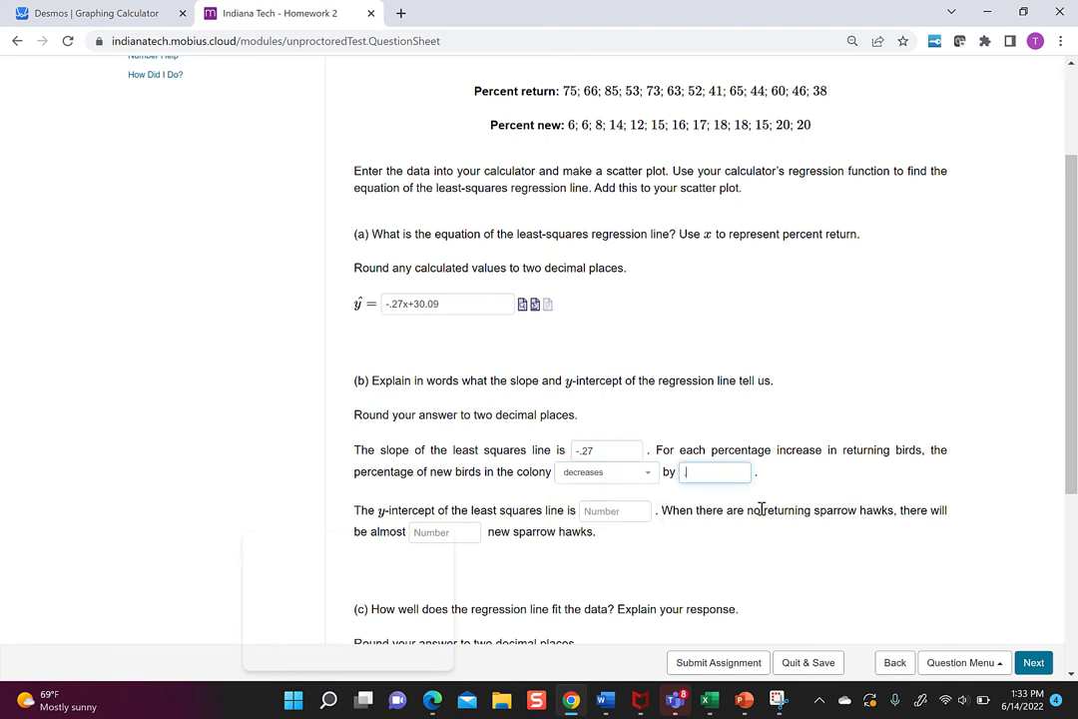
type(".27")
left_click(155, 78)
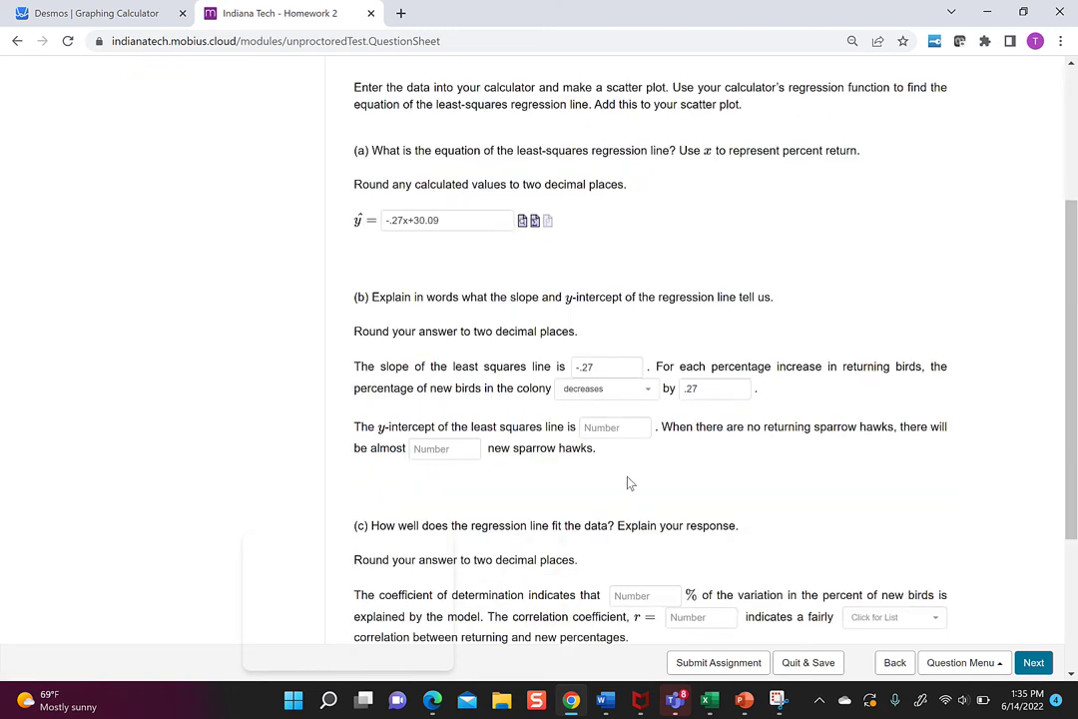
- Enter 30.09 as the y-intercept and predicted new sparrow hawks, then check the answers
scroll(629, 483, "up", 1)
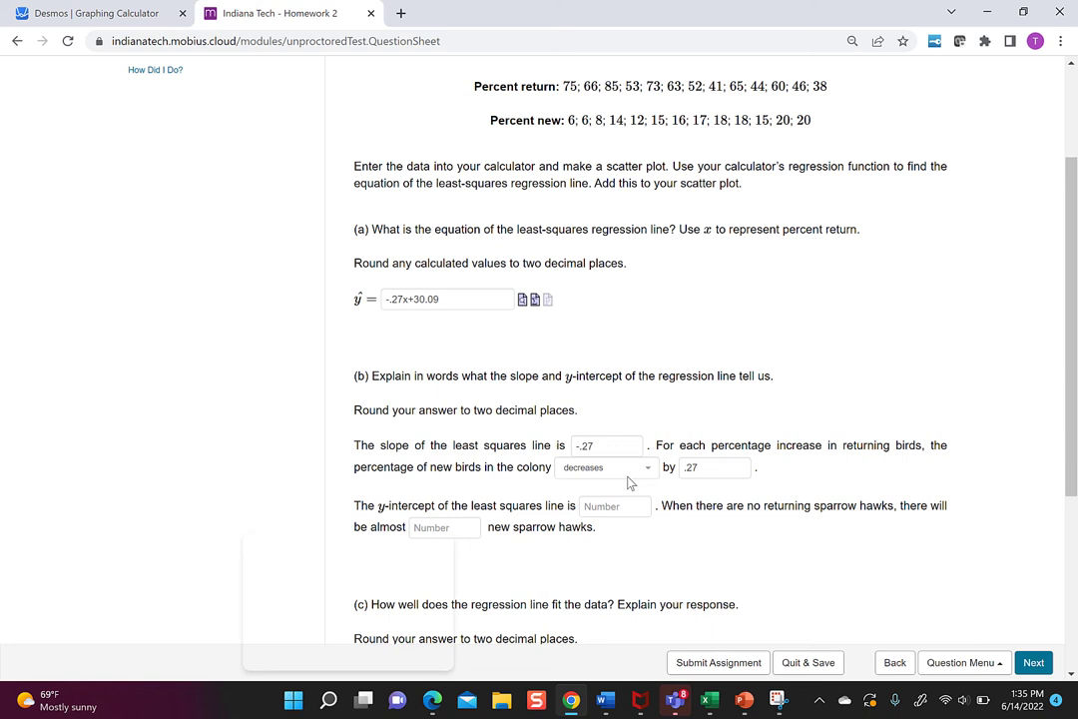
left_click(628, 508)
type("30.09")
left_click(464, 523)
type("30.09")
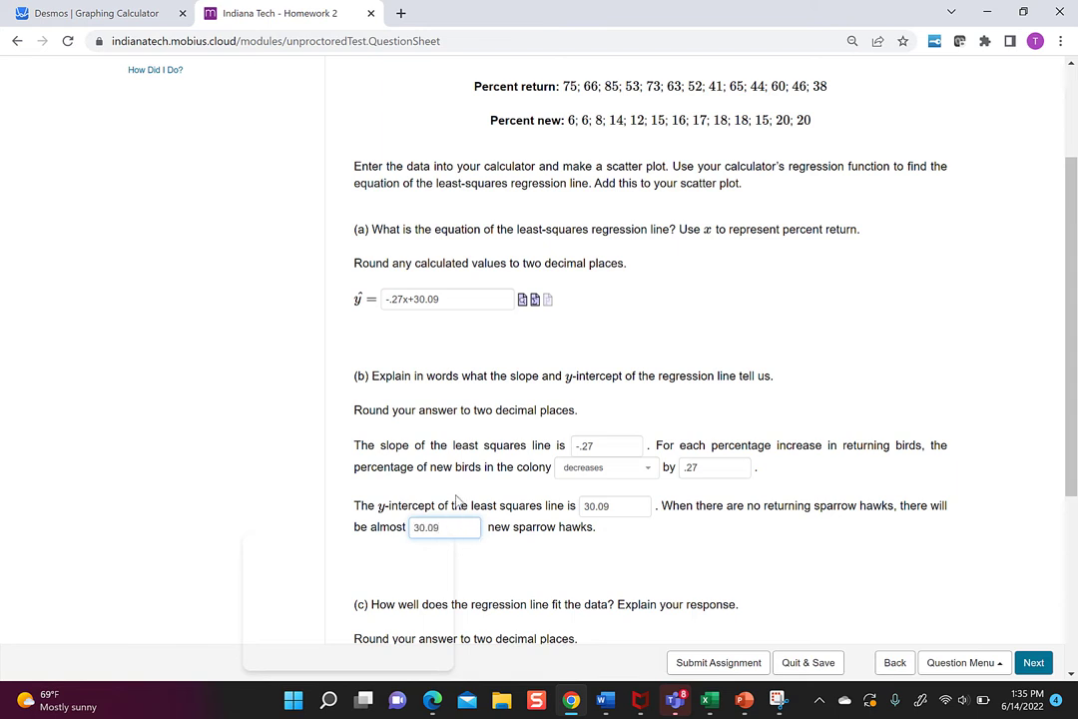
scroll(180, 239, "up", 1)
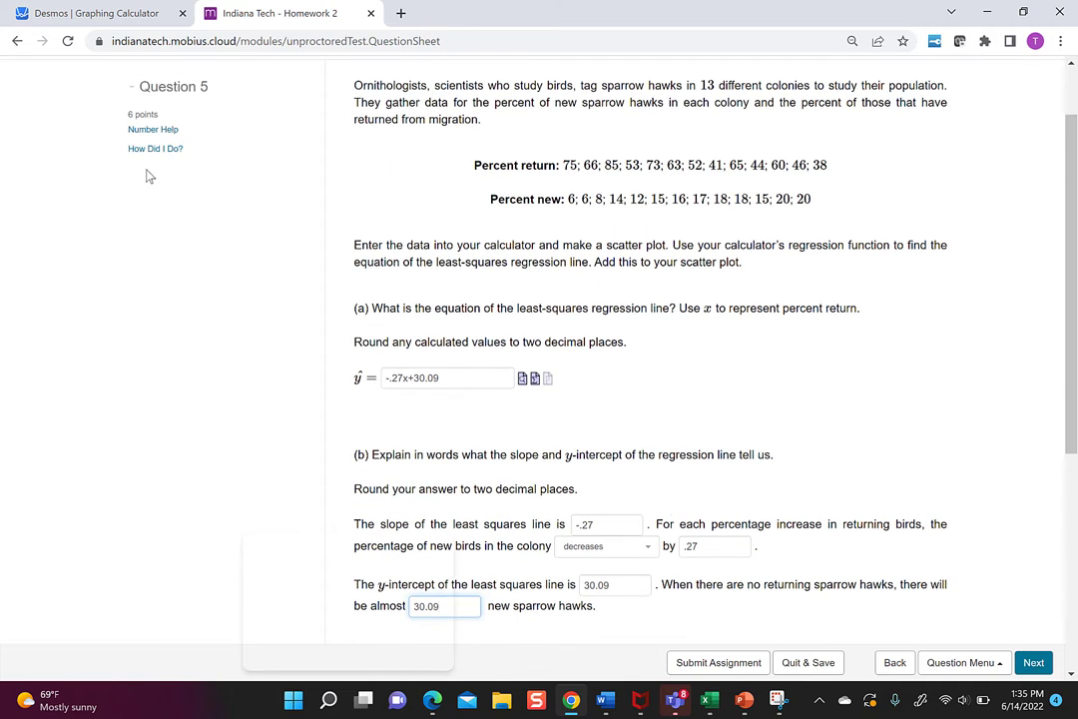
left_click(150, 158)
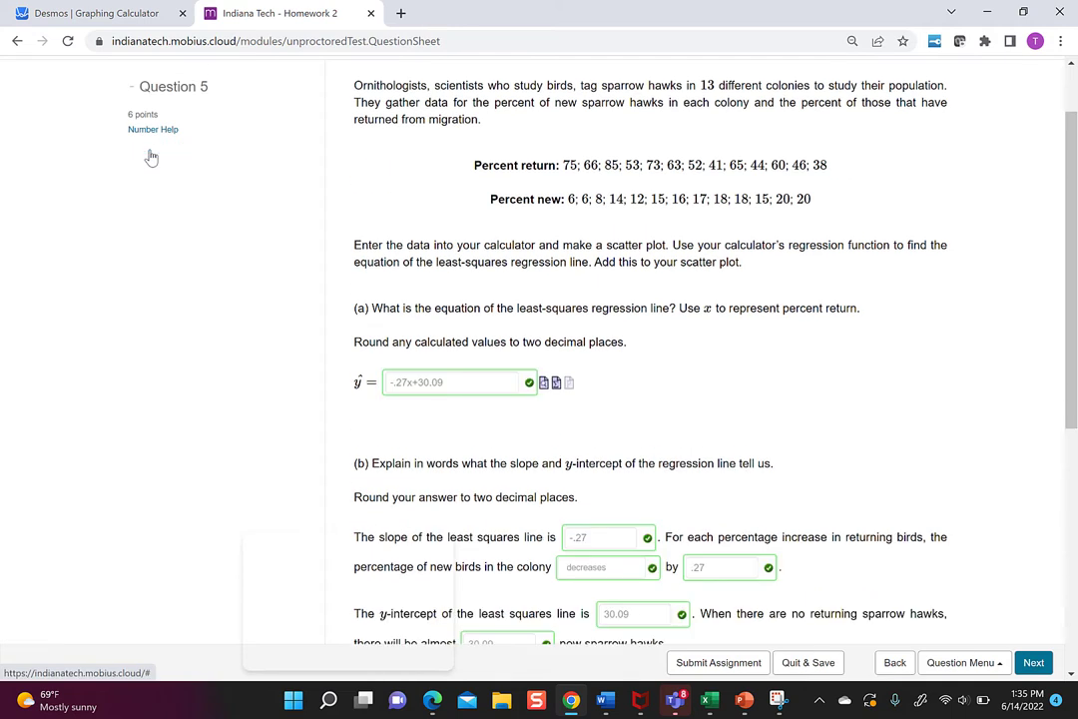
scroll(631, 394, "down", 1)
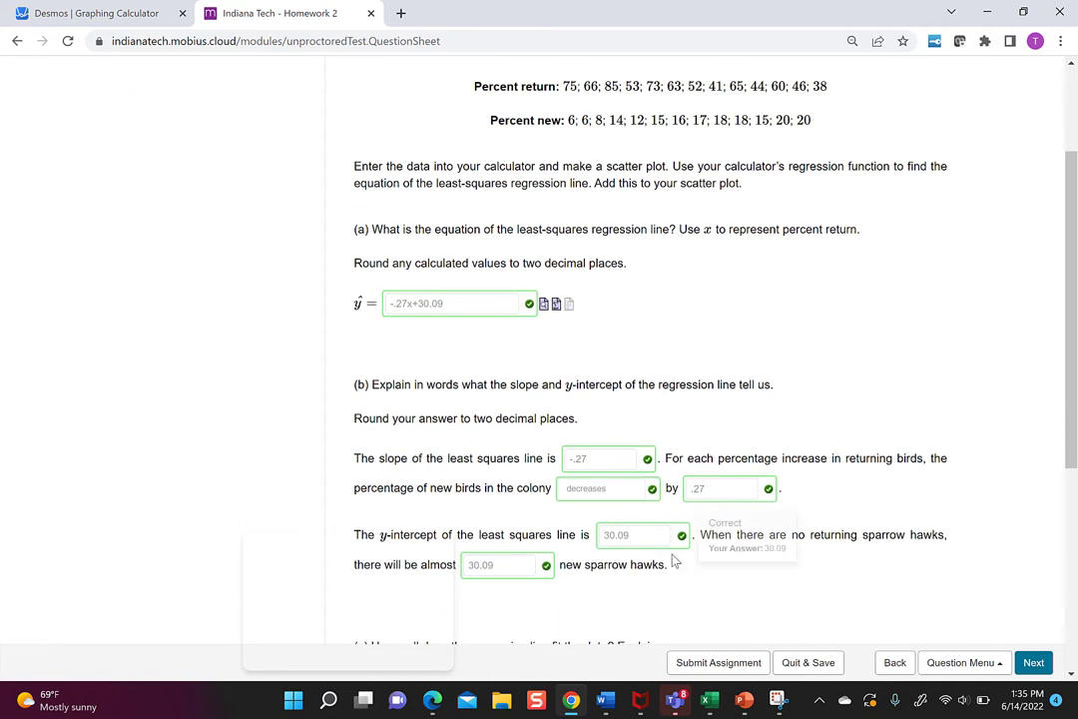
scroll(650, 529, "down", 2)
scroll(649, 527, "down", 1)
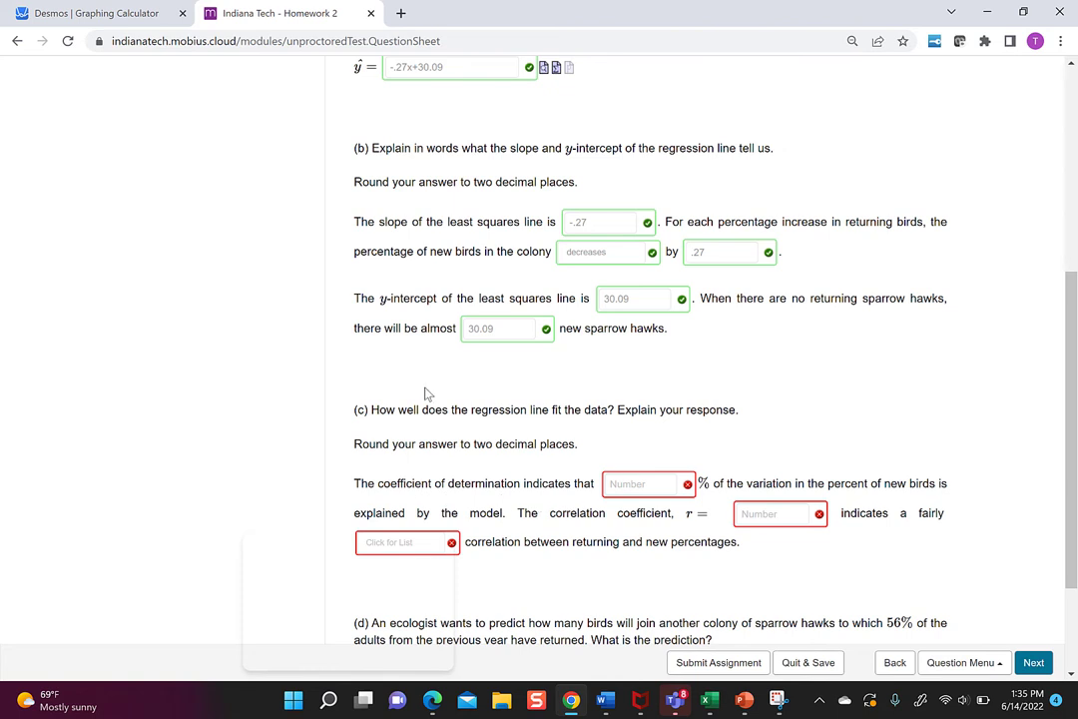
- Evaluate (−.80)^2 = 0.64 in a new Desmos expression, then return to the homework
left_click(98, 13)
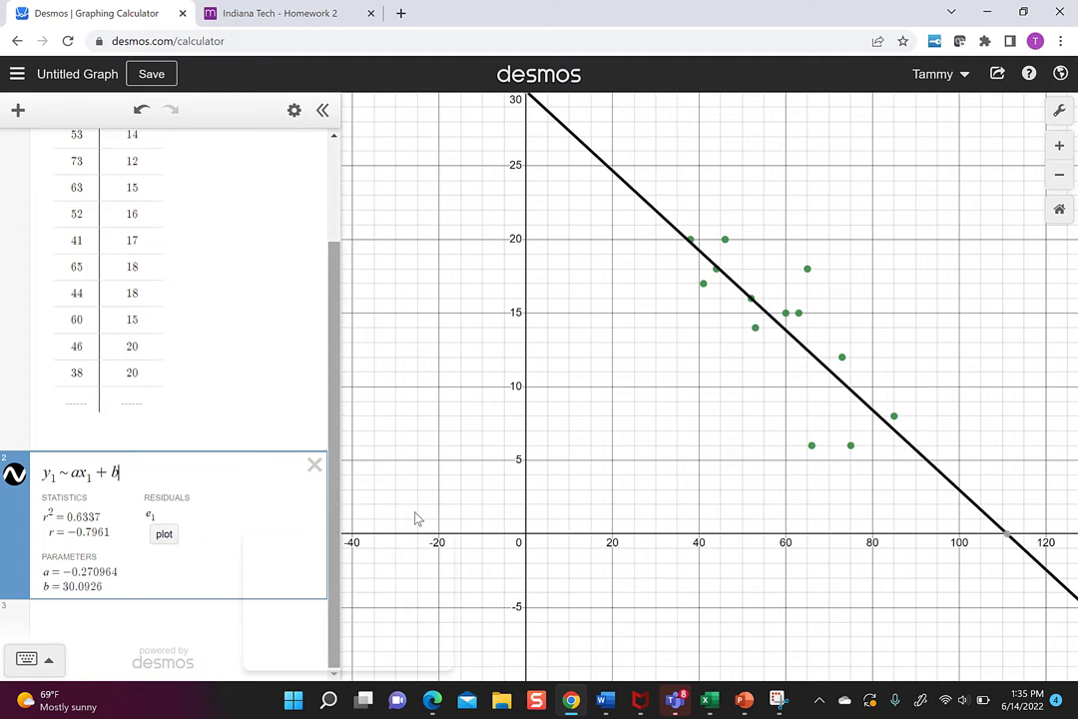
scroll(541, 517, "down", 2)
left_click(104, 624)
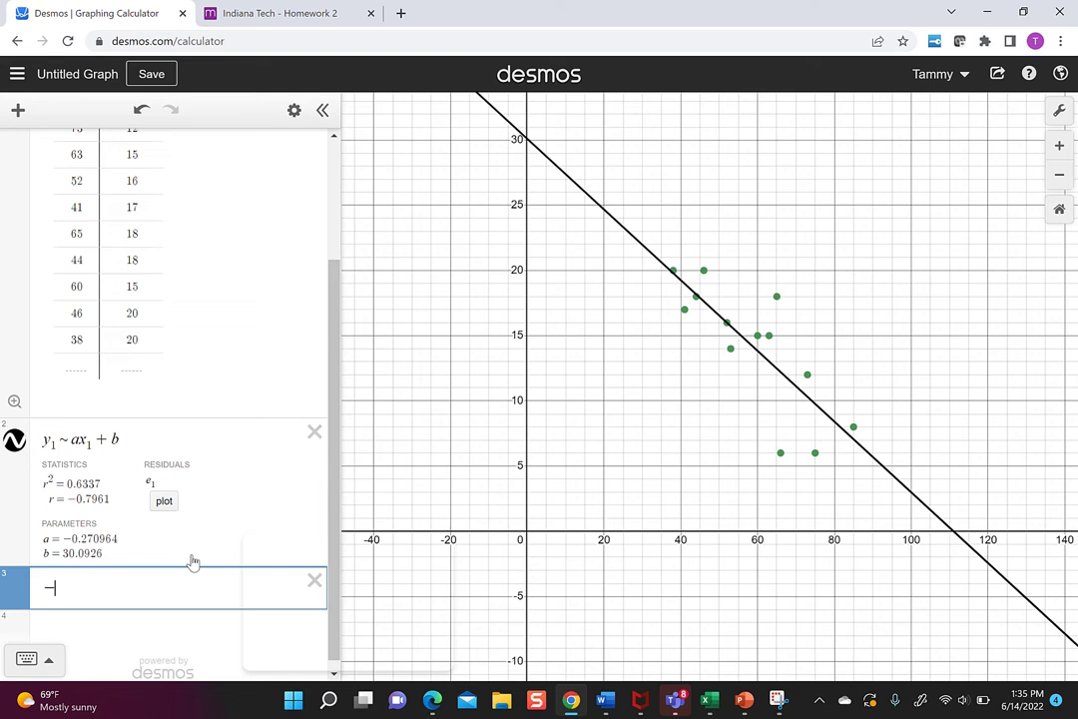
type(".80")
key("Home")
type("(")
key("Right")
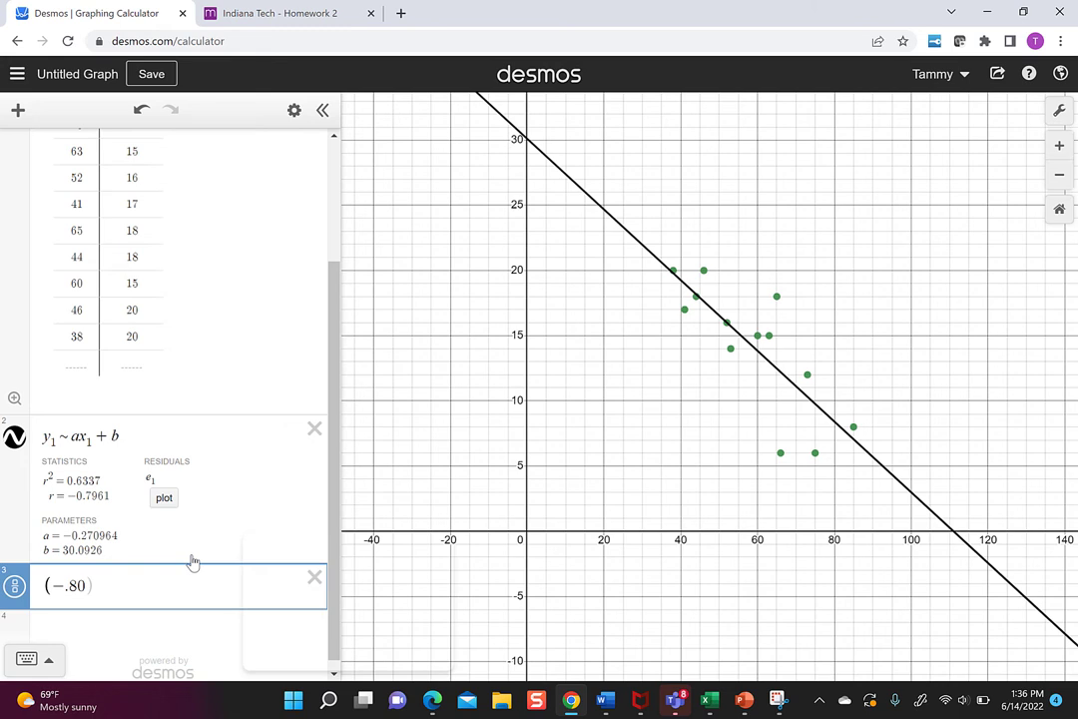
type("^2")
key("Return")
left_click(282, 15)
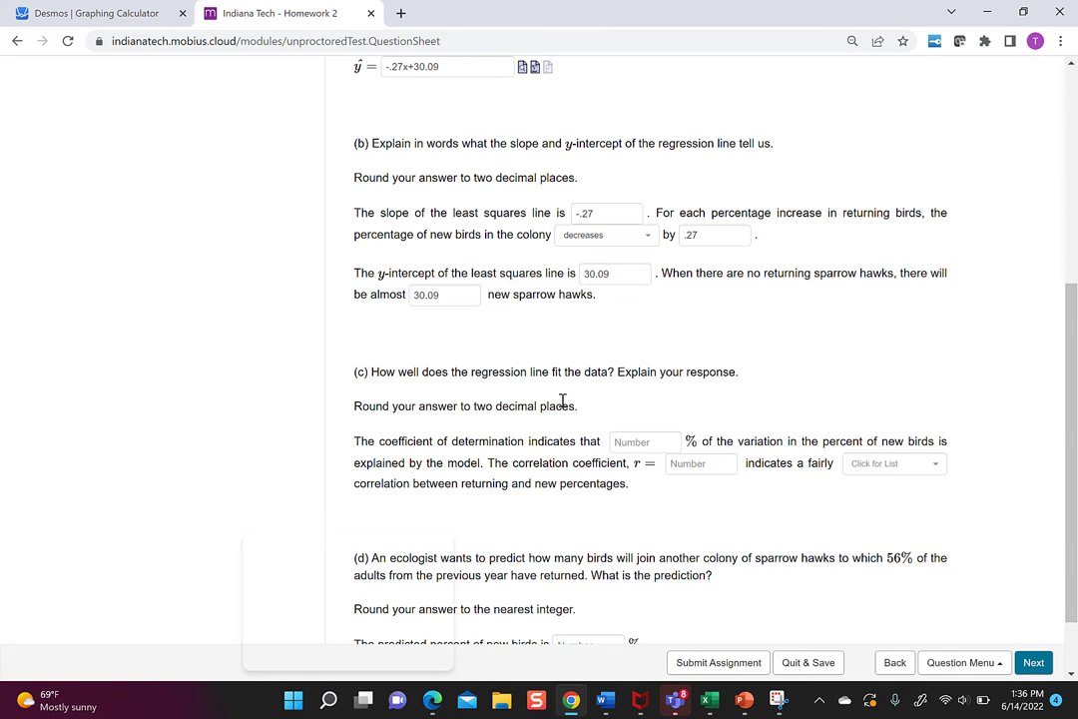
- Answer part (c) with 64%, r = -.7961 and a strong correlation, then check the answers
left_click(619, 437)
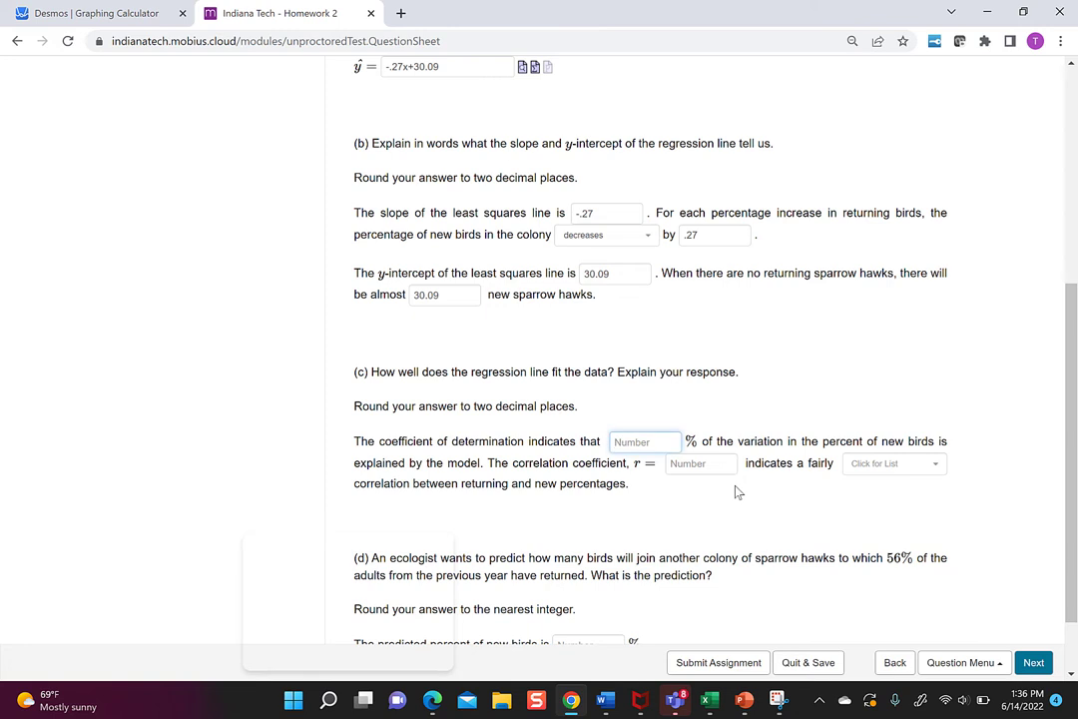
type("64")
left_click(675, 464)
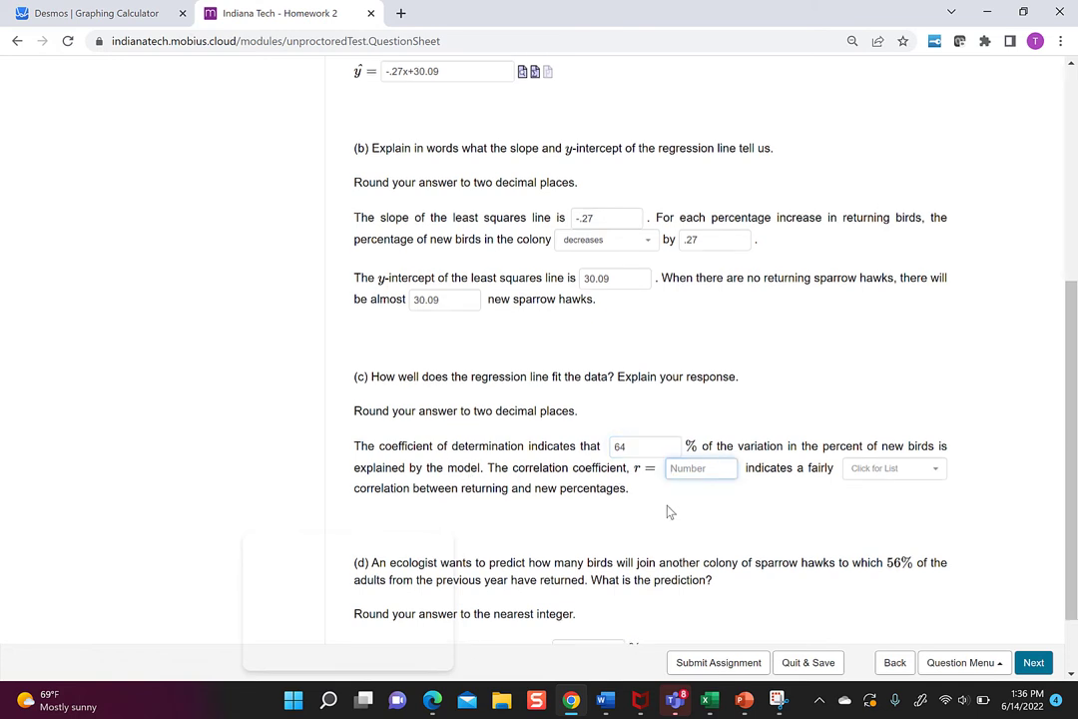
type("-.7961")
left_click(898, 476)
left_click(887, 511)
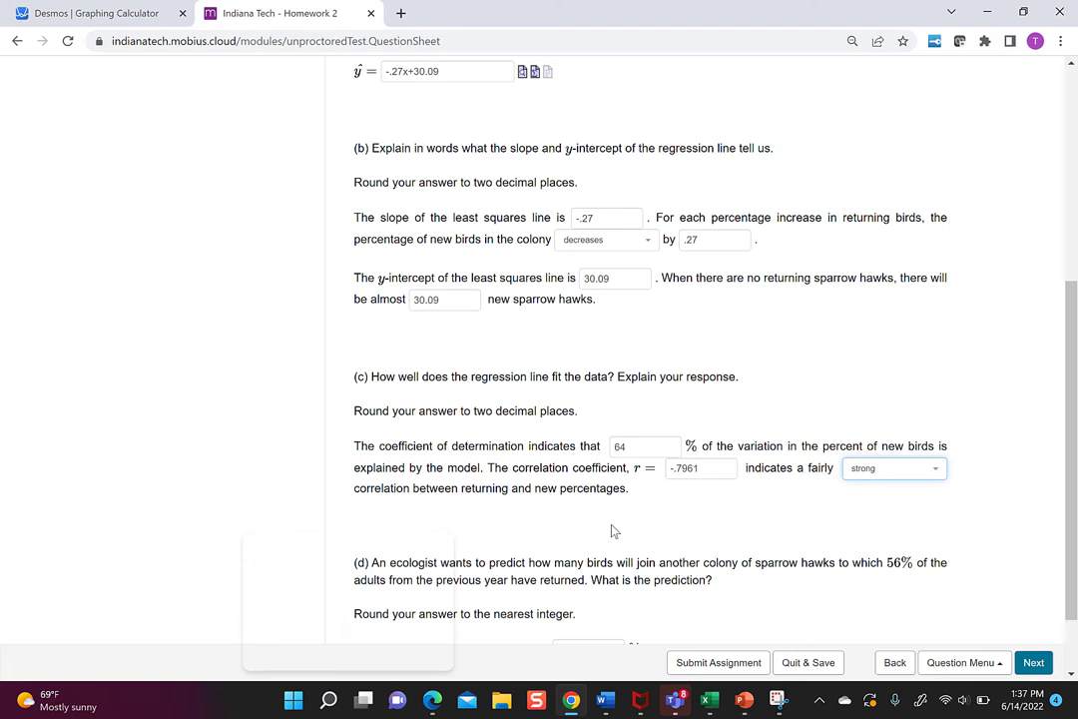
scroll(262, 377, "up", 3)
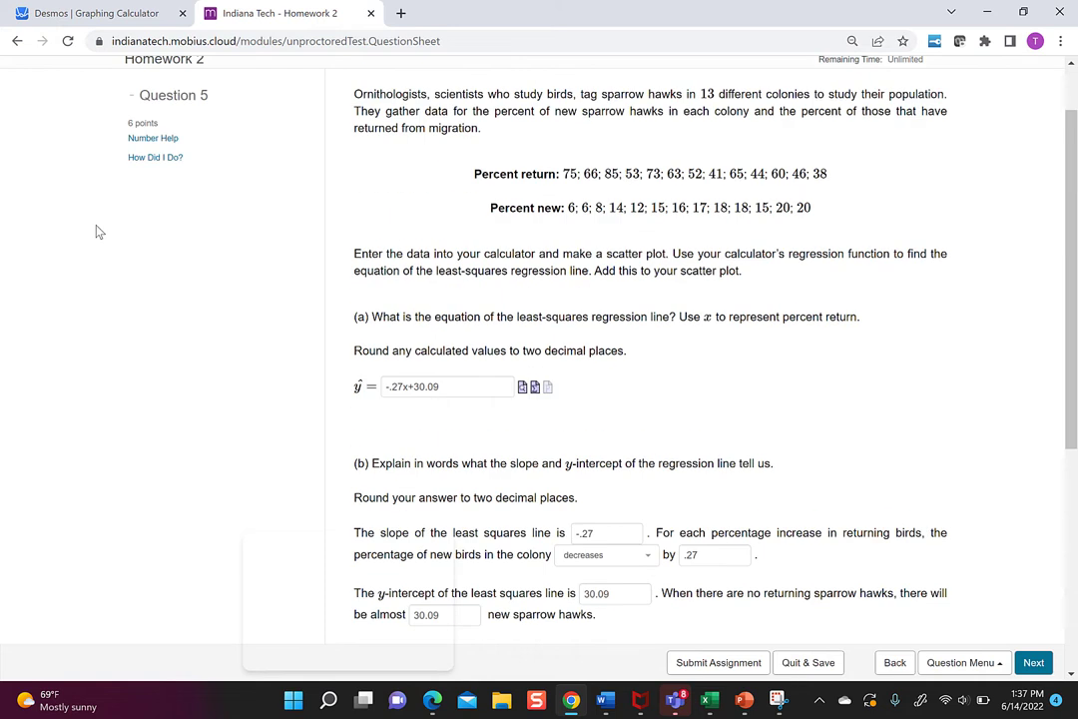
left_click(152, 157)
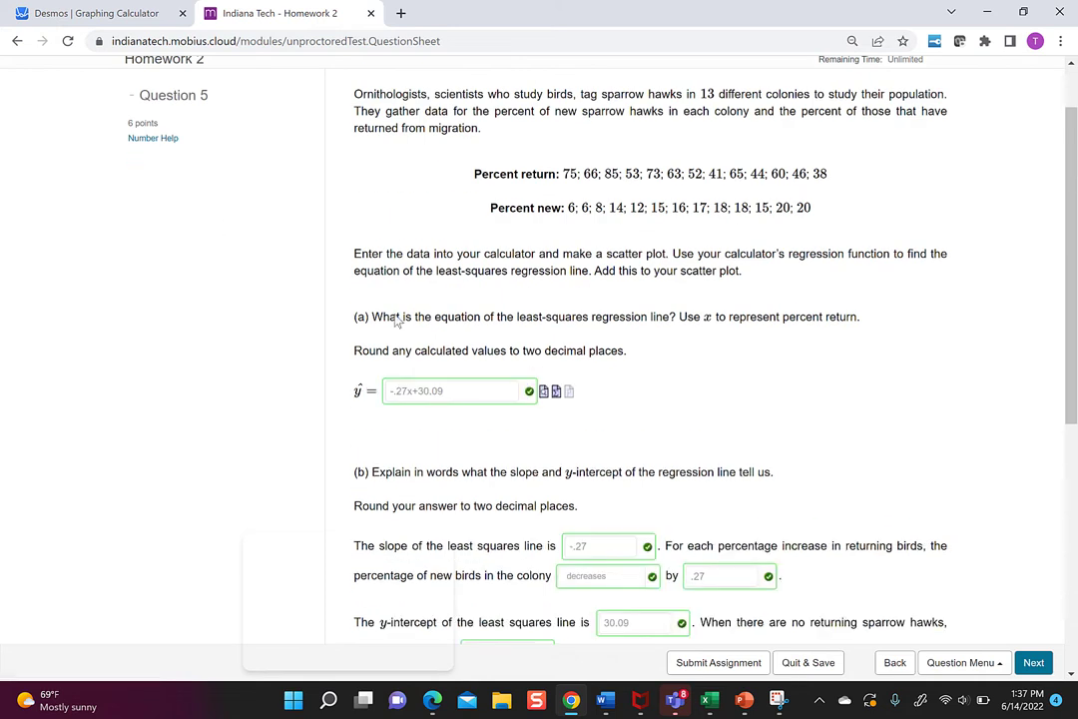
scroll(453, 336, "down", 3)
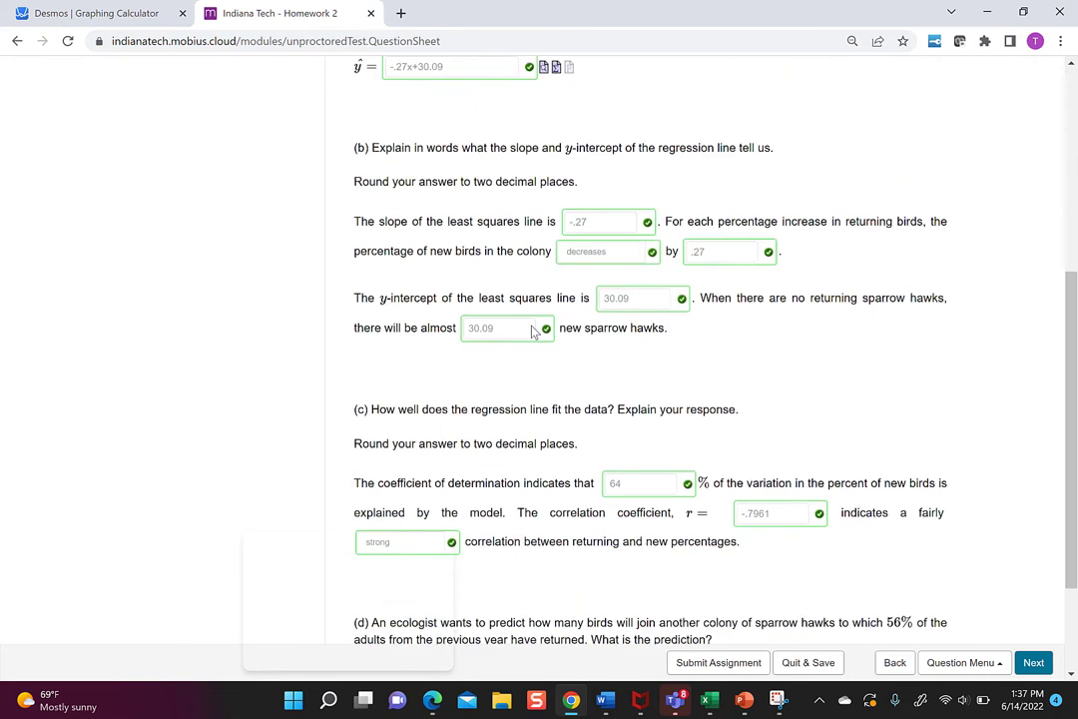
scroll(534, 331, "down", 2)
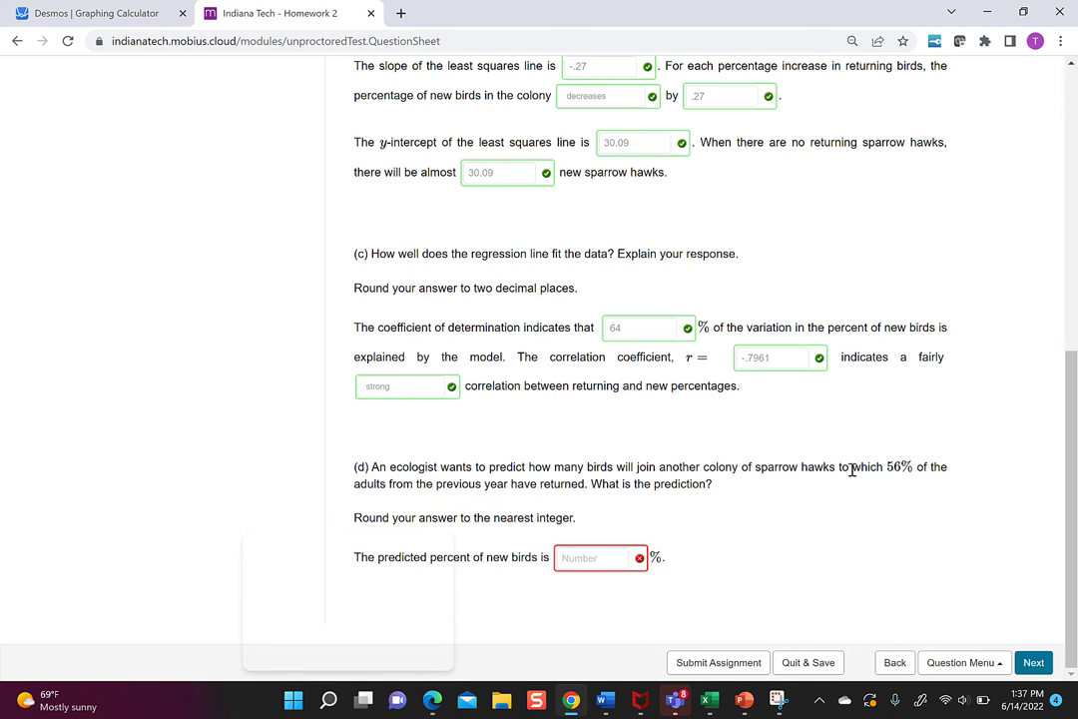
scroll(633, 384, "up", 5)
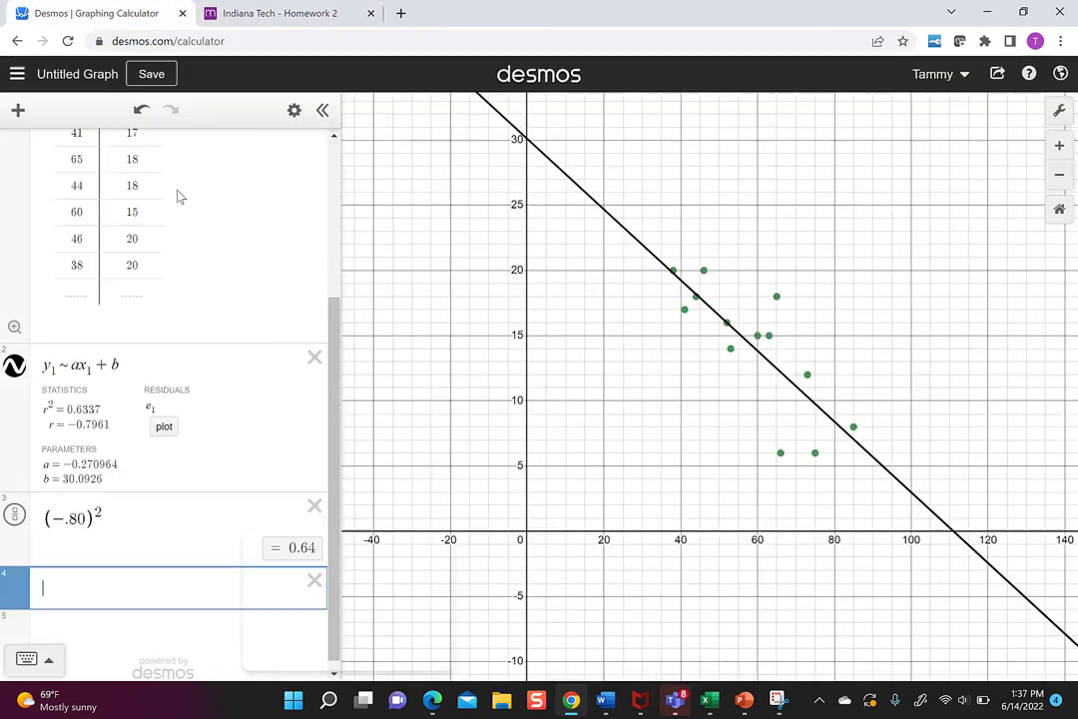
- Enter 56a+b in Desmos to predict new birds at 56% return
left_click(88, 15)
type("56a+")
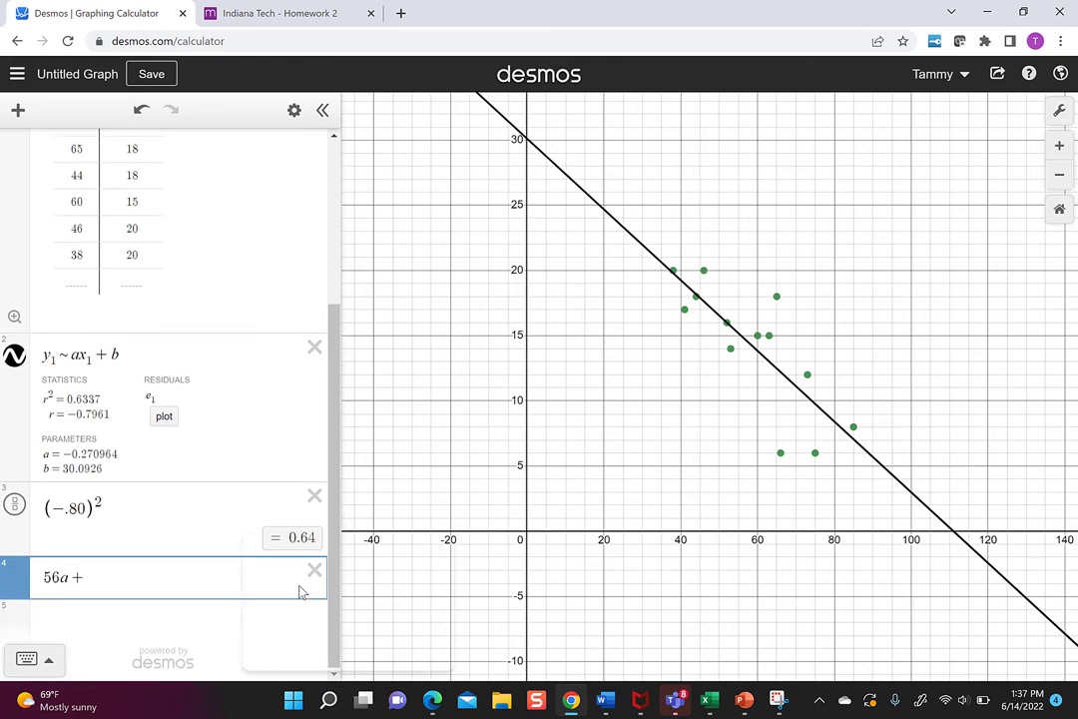
type("b")
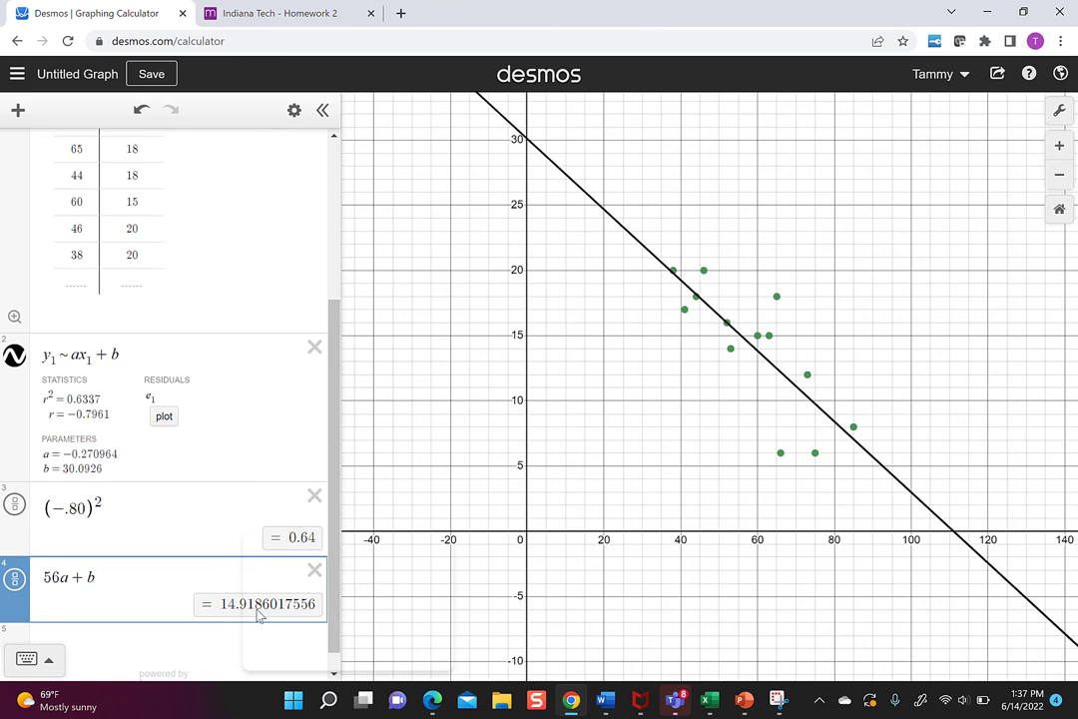
- Enter 14.92 as part (d)'s predicted percent of new birds and check all answers
left_click(211, 22)
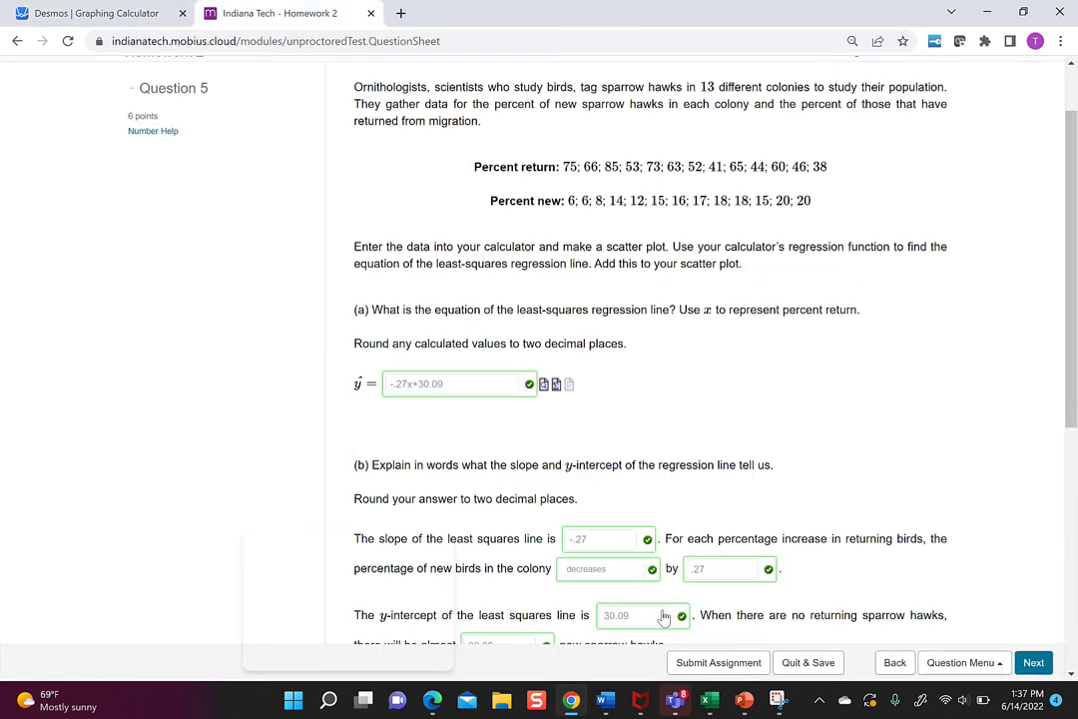
scroll(619, 599, "down", 4)
left_click(582, 561)
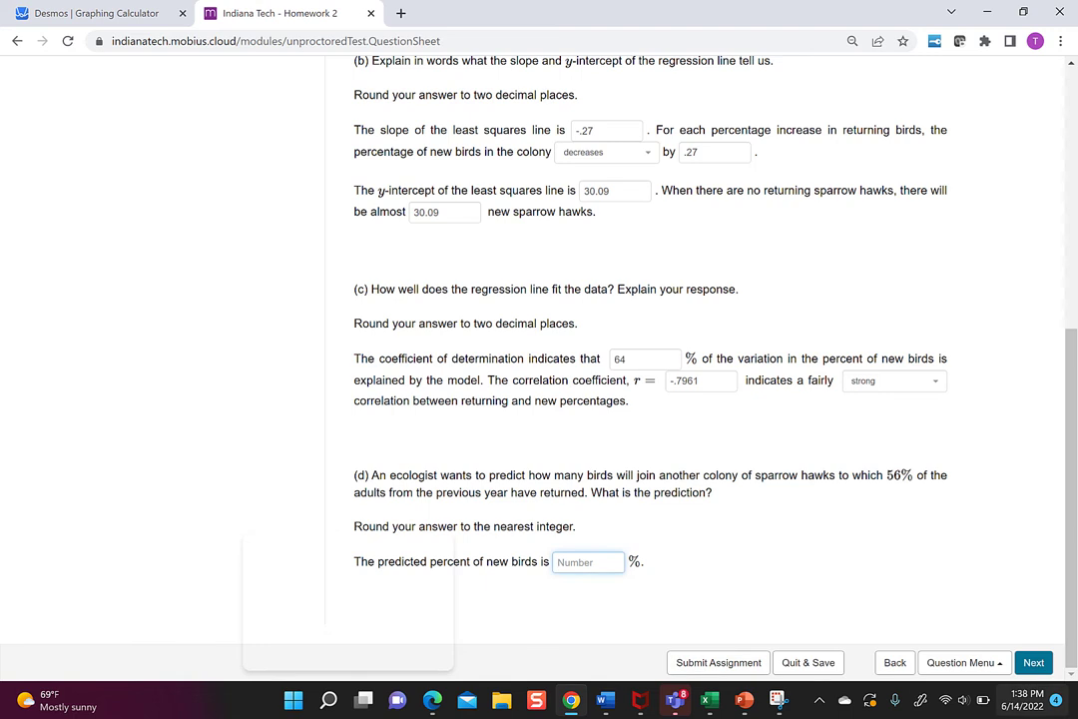
type("14.92")
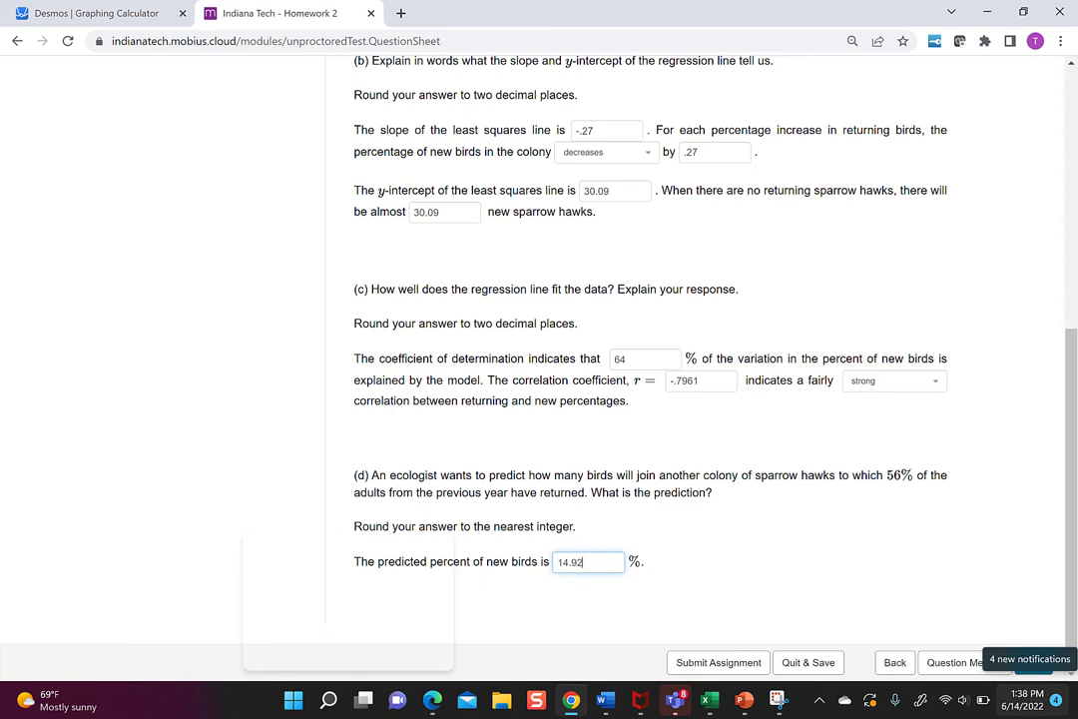
scroll(209, 199, "up", 3)
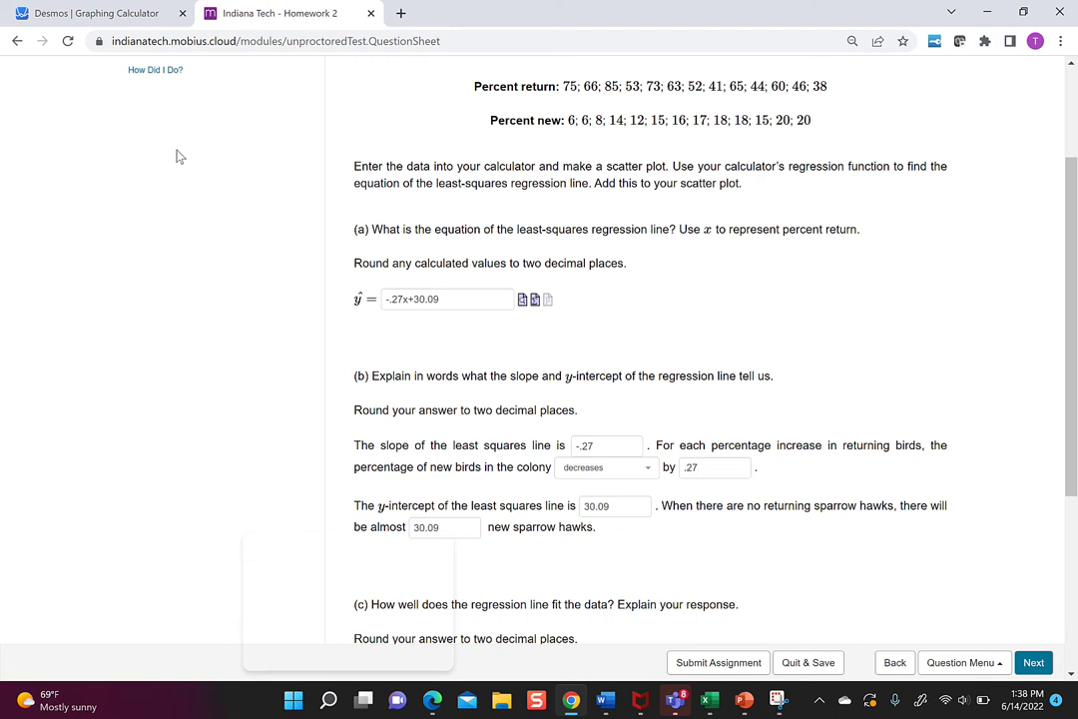
left_click(171, 70)
scroll(655, 553, "down", 4)
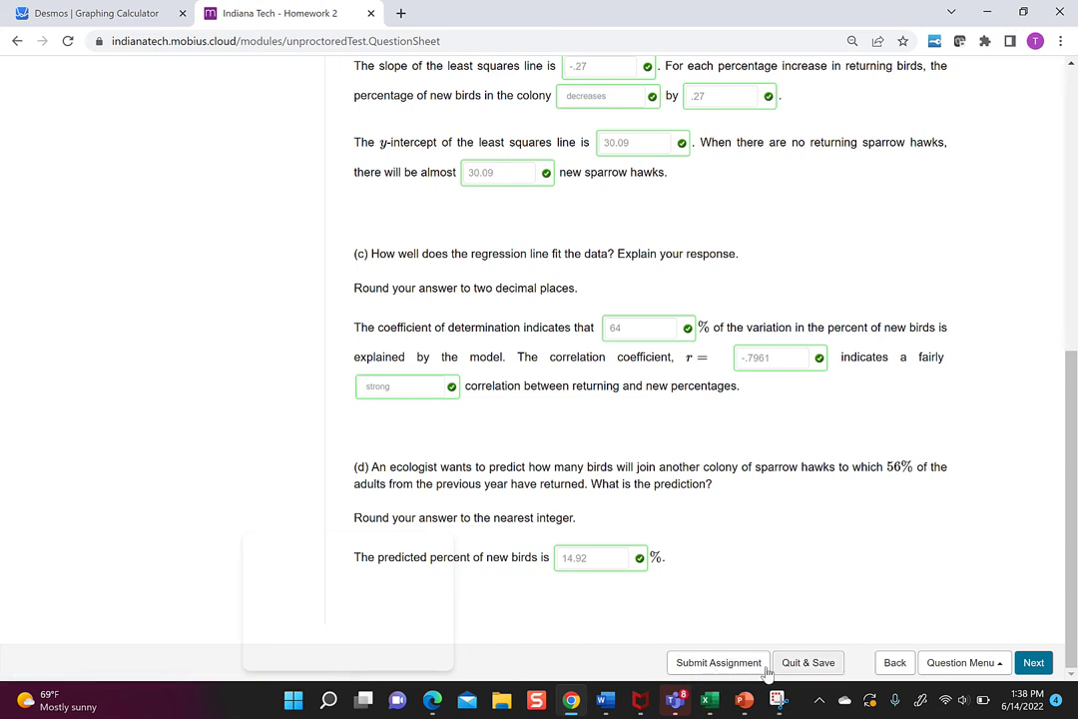
- In Book2, select A1:B13 and insert a plain scatter chart of the percentages
mouse_move(709, 699)
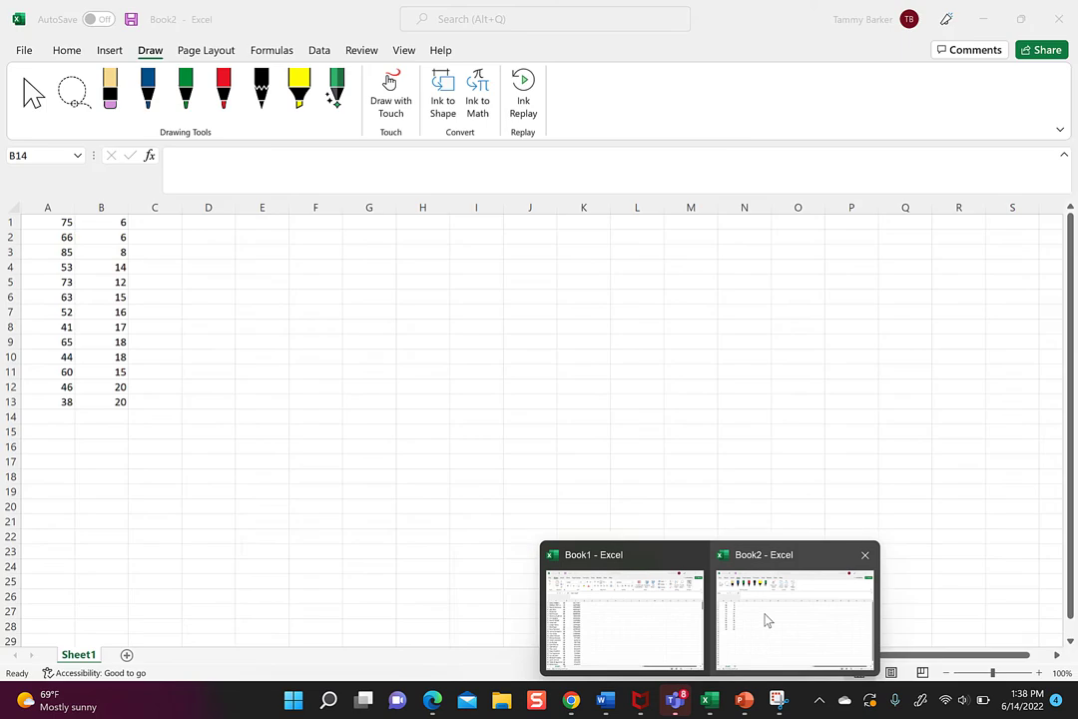
left_click(767, 621)
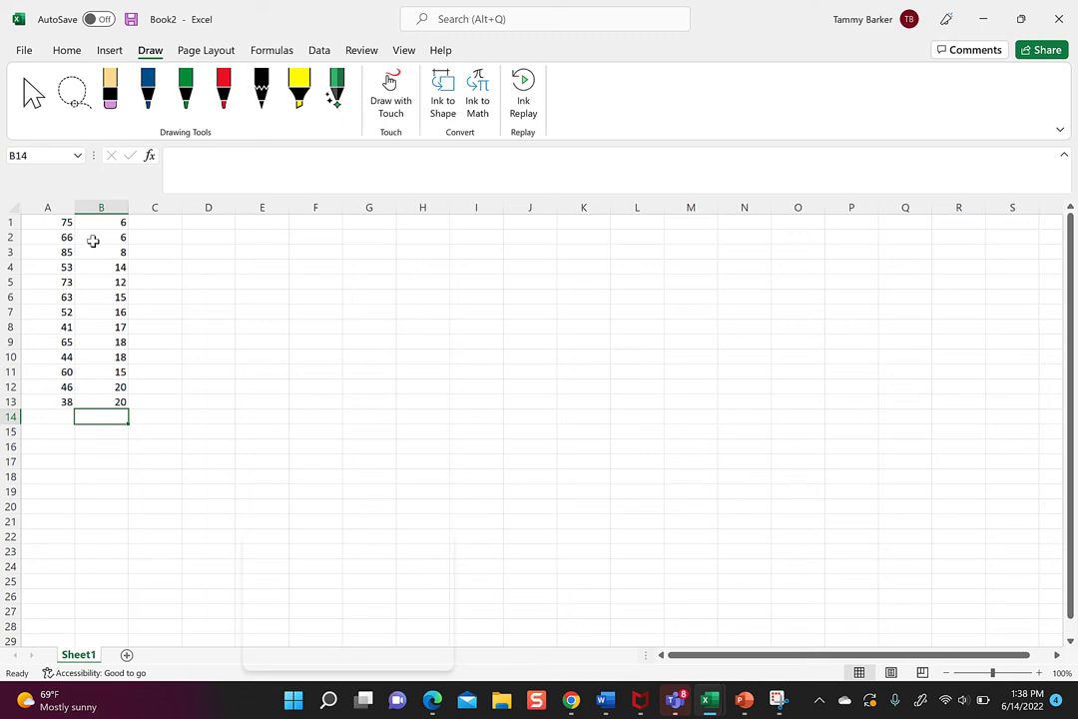
left_click_drag(70, 223, 118, 401)
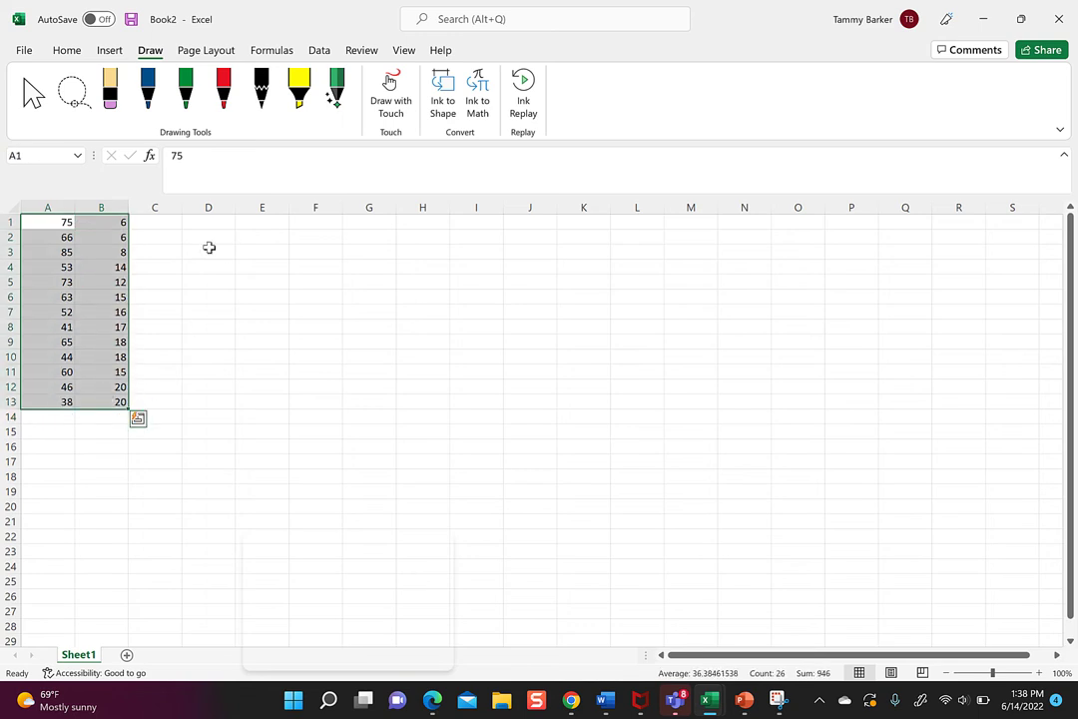
left_click(106, 51)
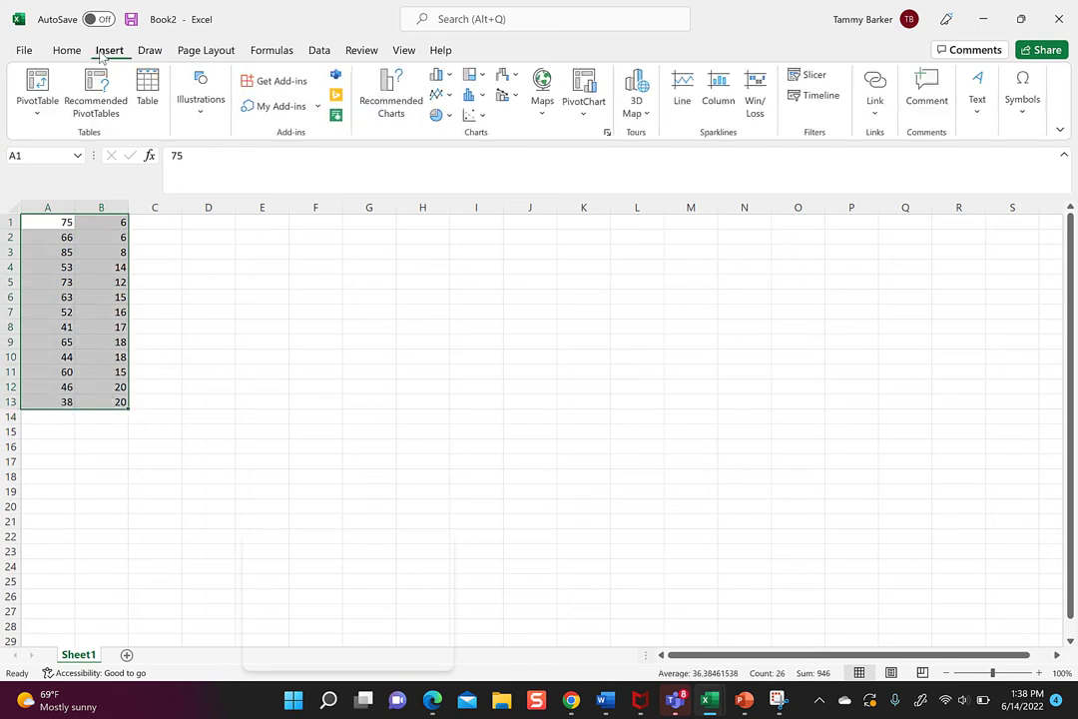
left_click(473, 117)
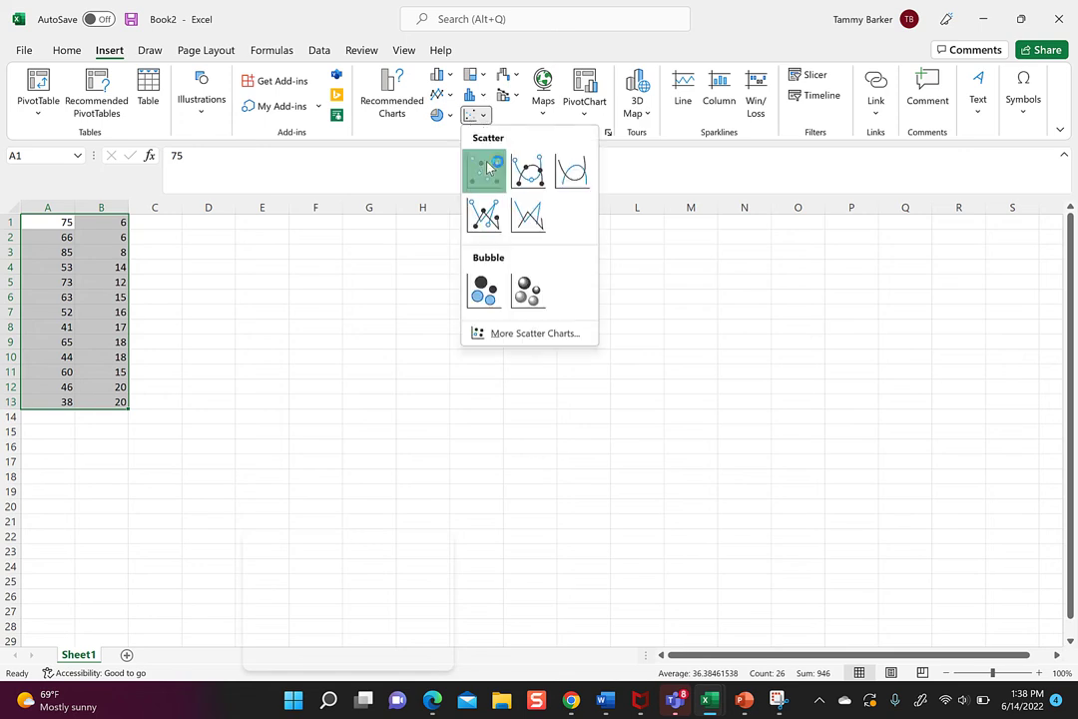
left_click(486, 169)
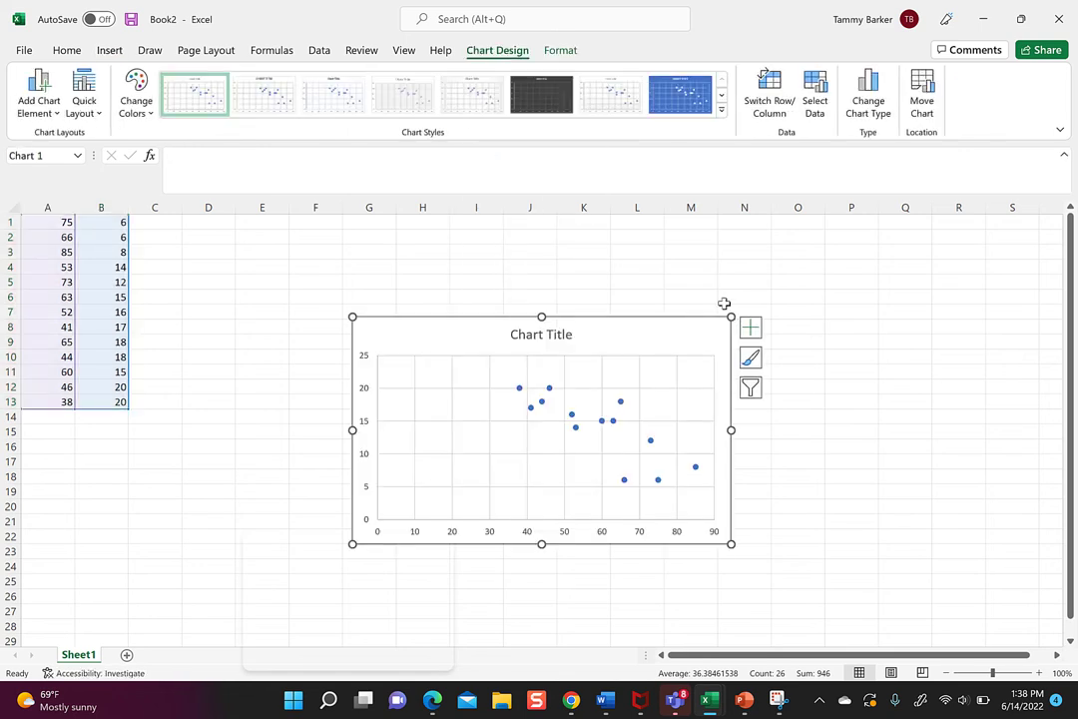
- Enlarge the scatter chart and turn on a linear trendline from Chart Elements
left_click_drag(731, 317, 821, 253)
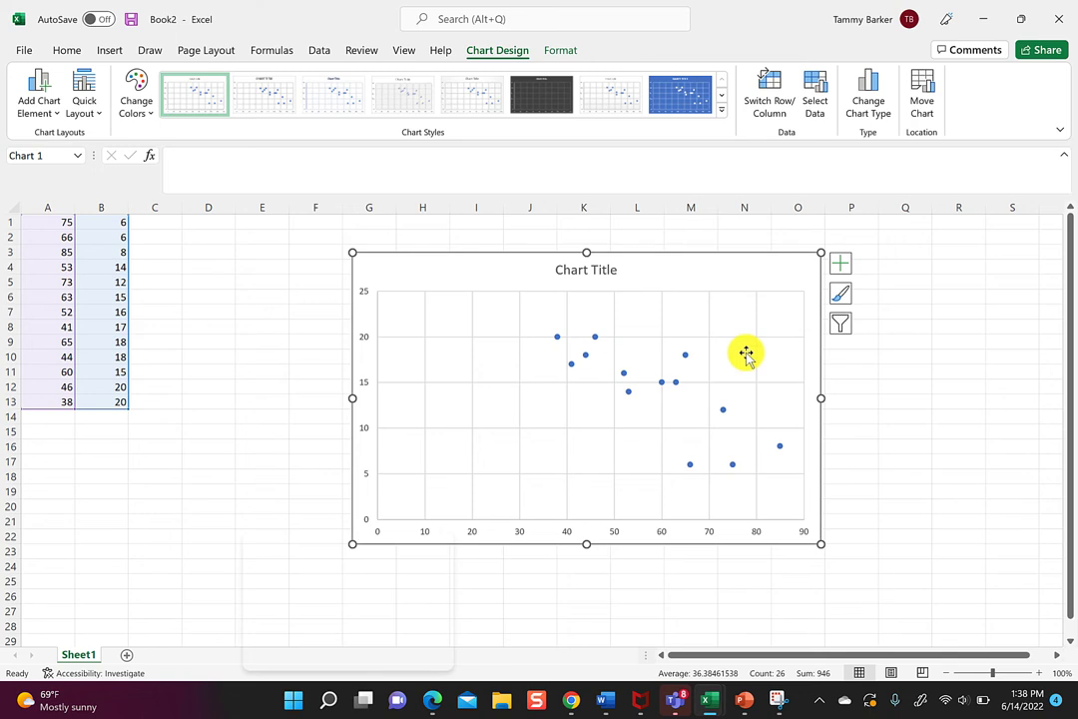
left_click(844, 266)
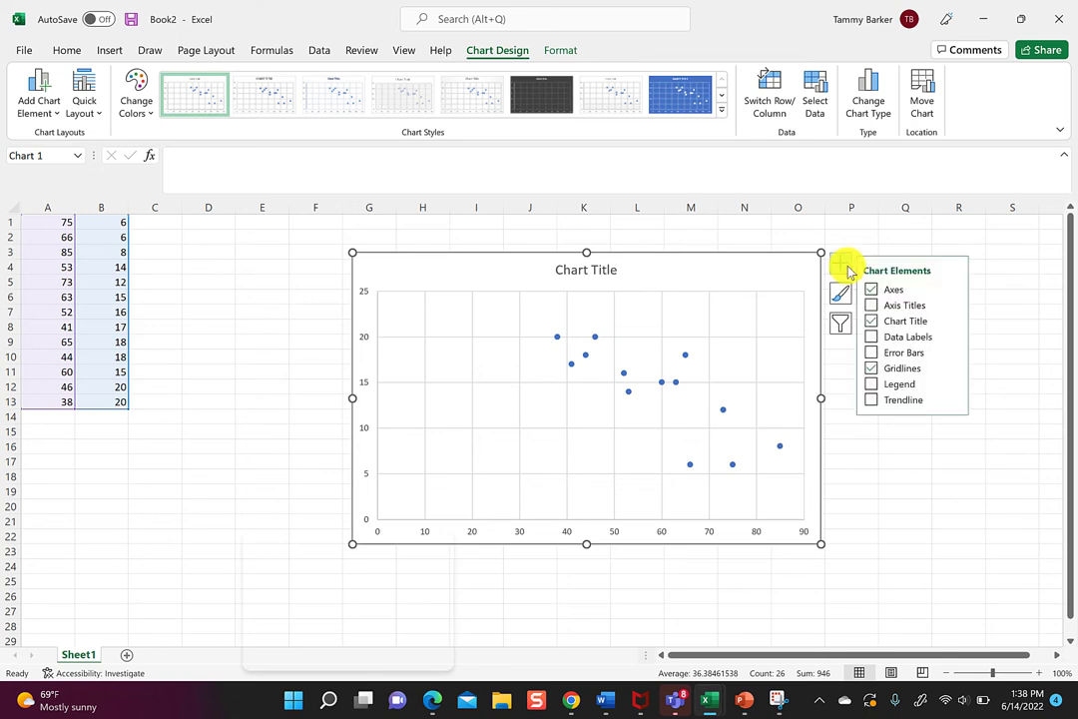
left_click(871, 400)
left_click(873, 400)
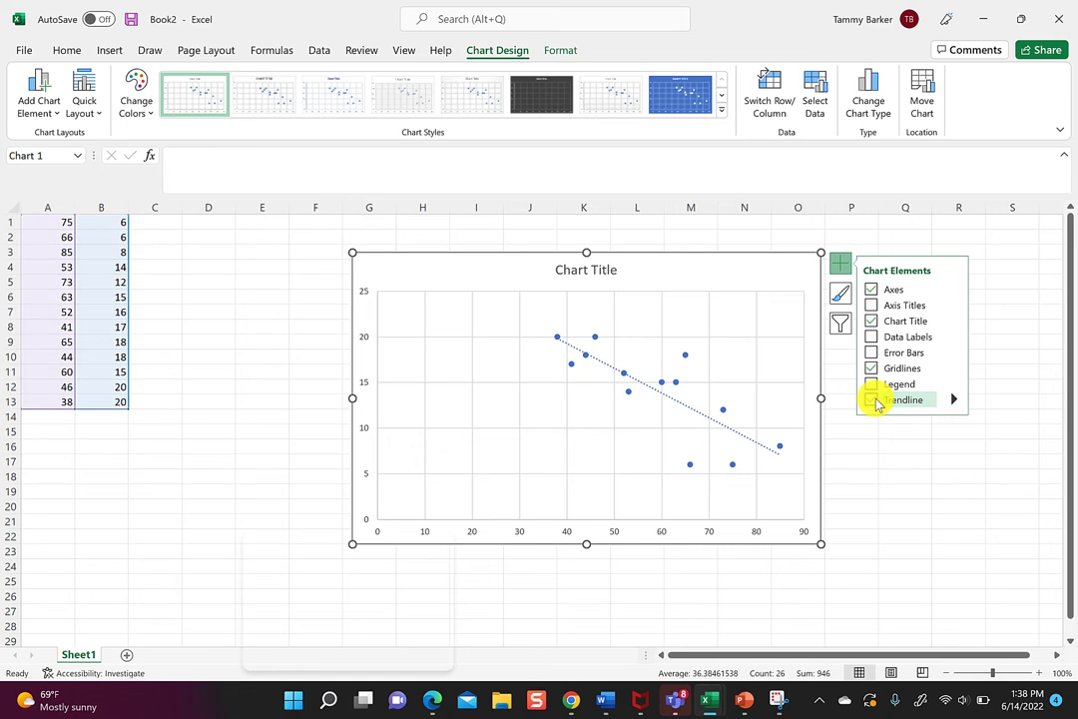
left_click(955, 402)
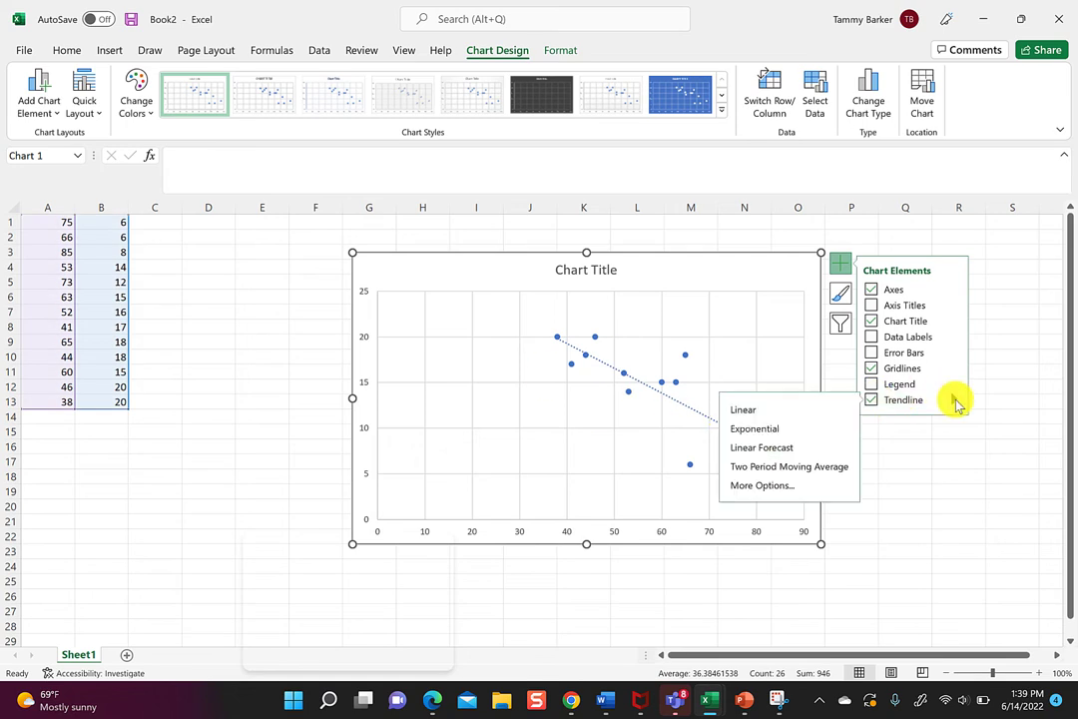
- Display the equation y = -0.271x + 30.093 and R² = 0.6337, moved left of centre
left_click(759, 486)
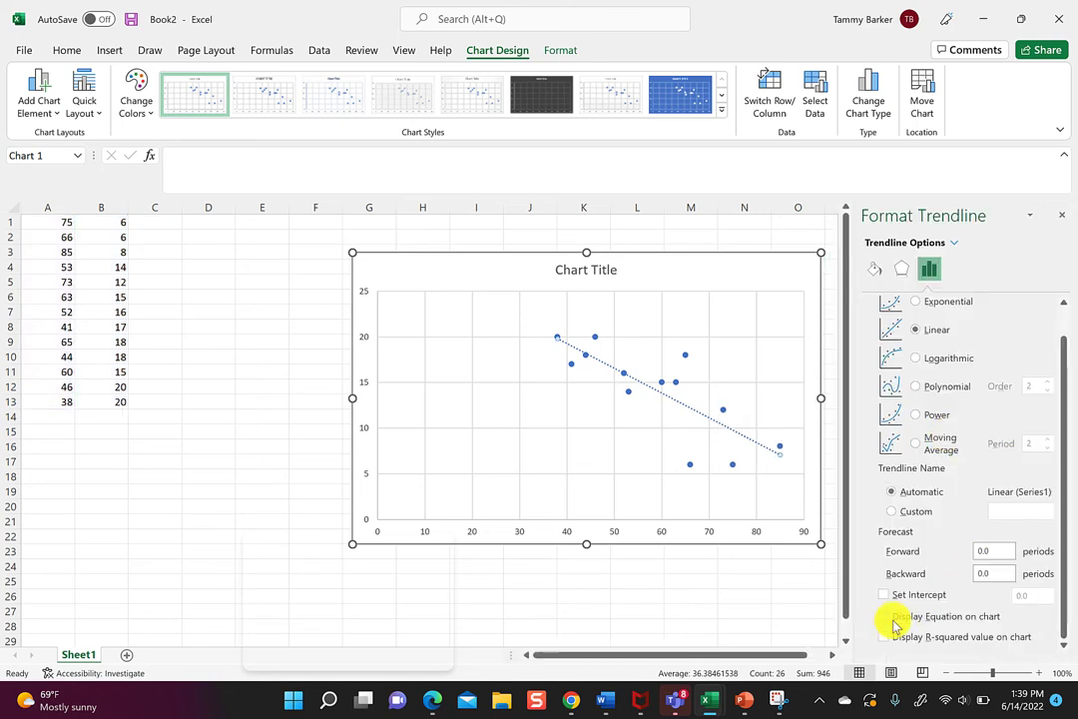
left_click(885, 617)
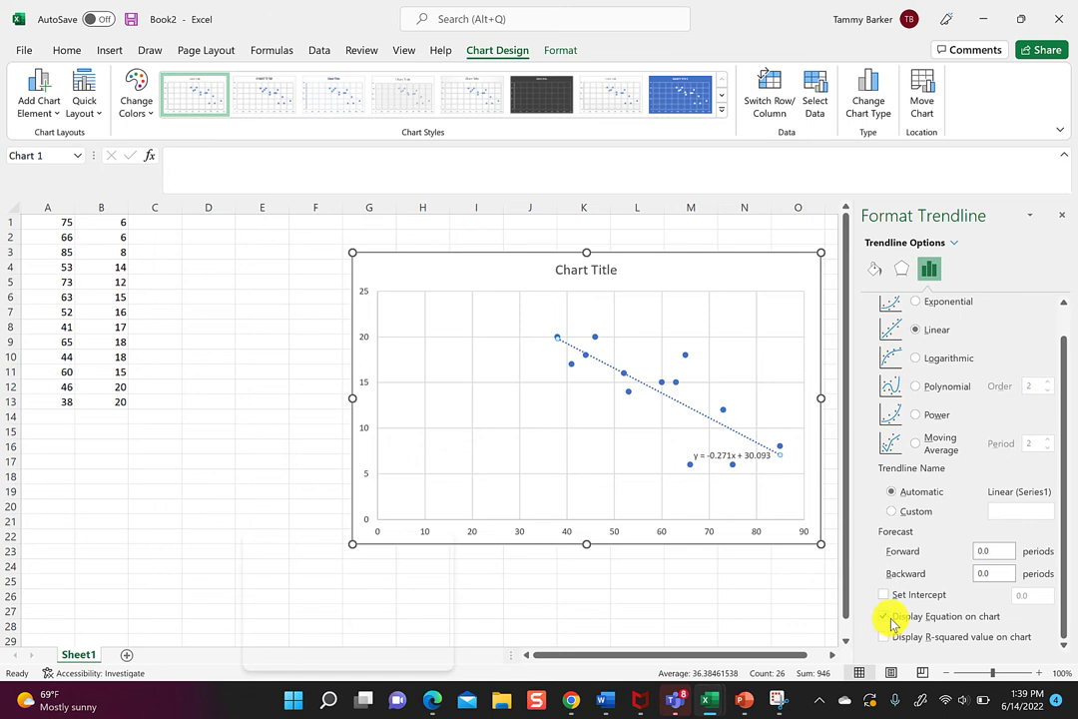
left_click(885, 639)
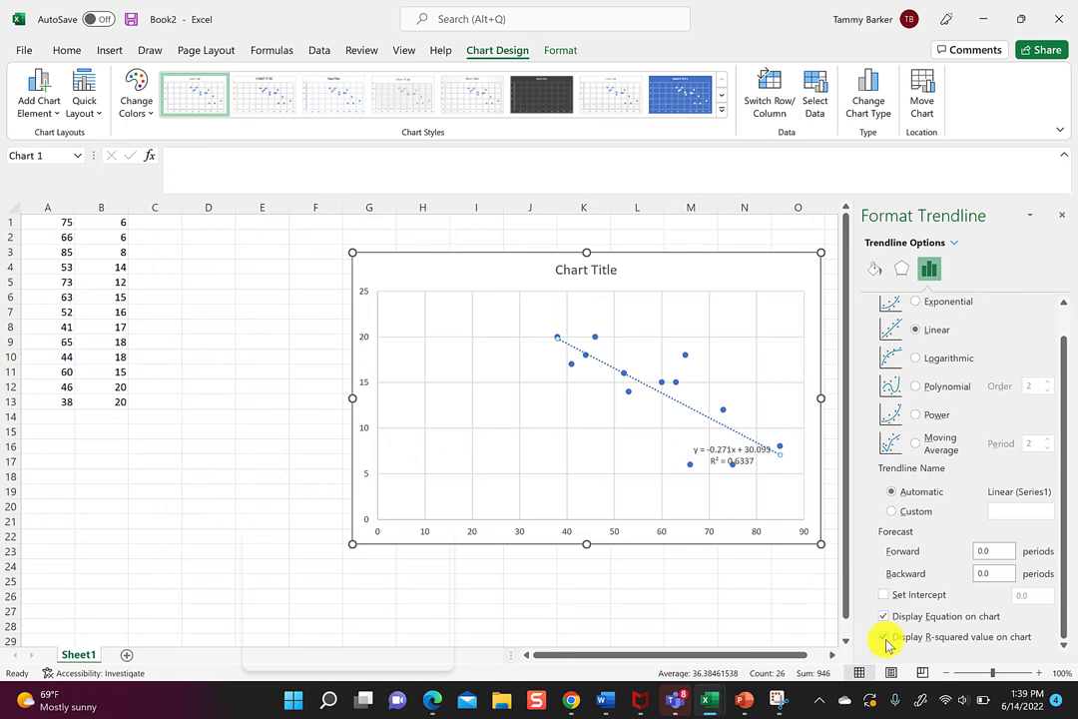
left_click(715, 452)
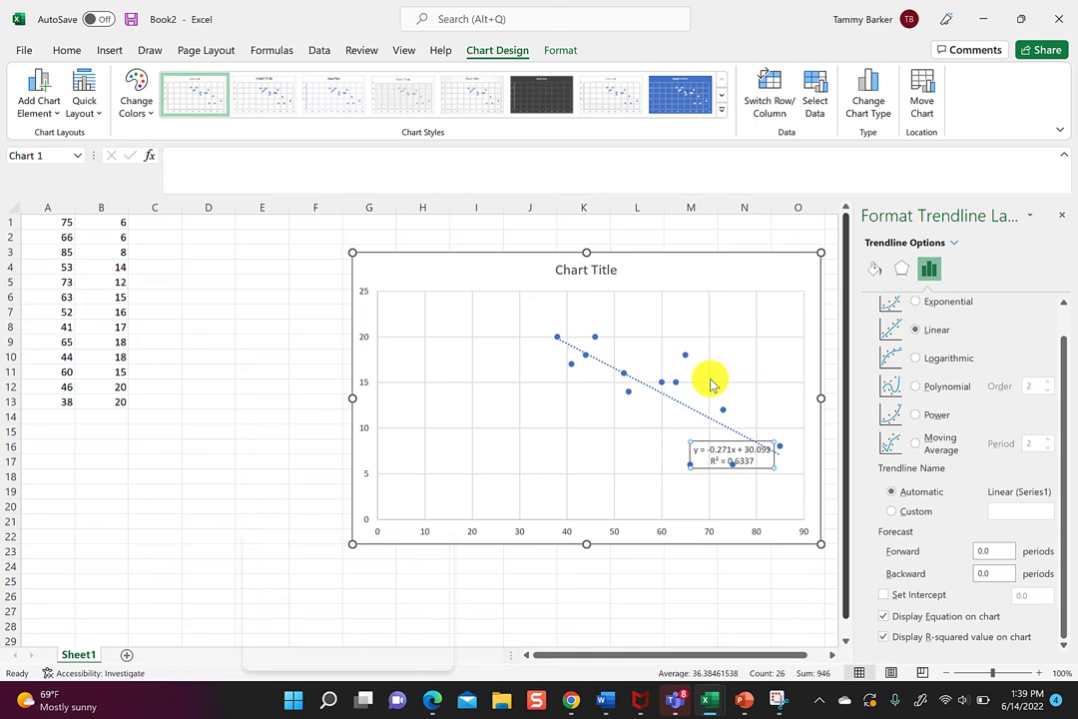
left_click_drag(704, 449, 495, 426)
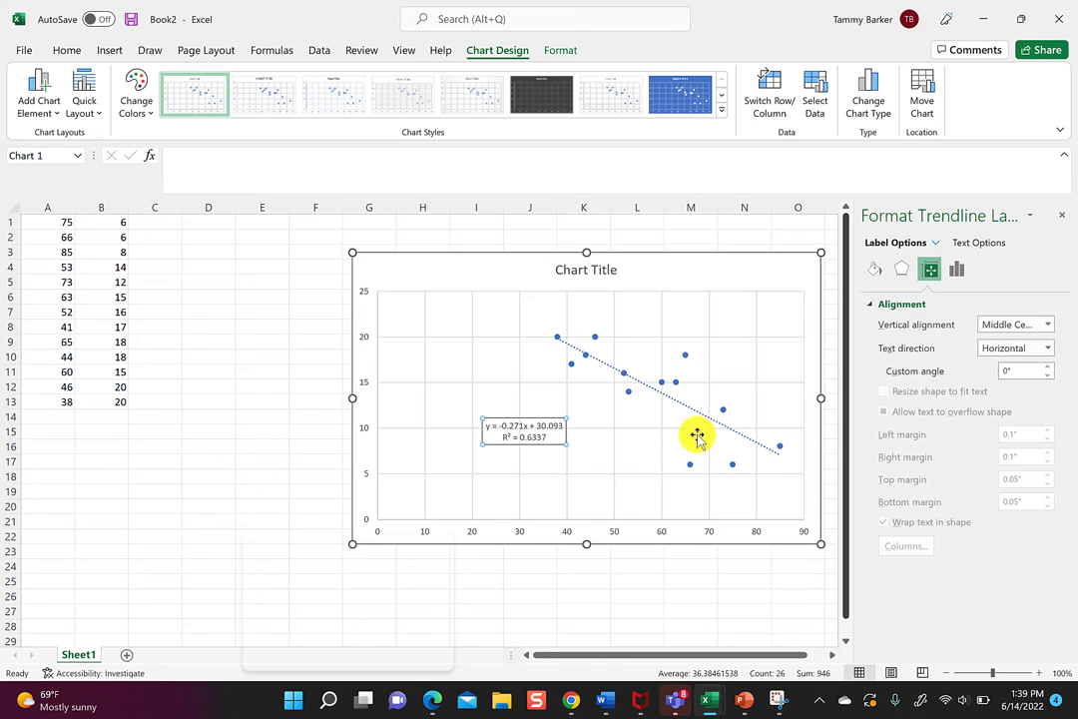
- Set the trendline equation and R² label to 44 pt font
left_click(70, 50)
left_click(267, 82)
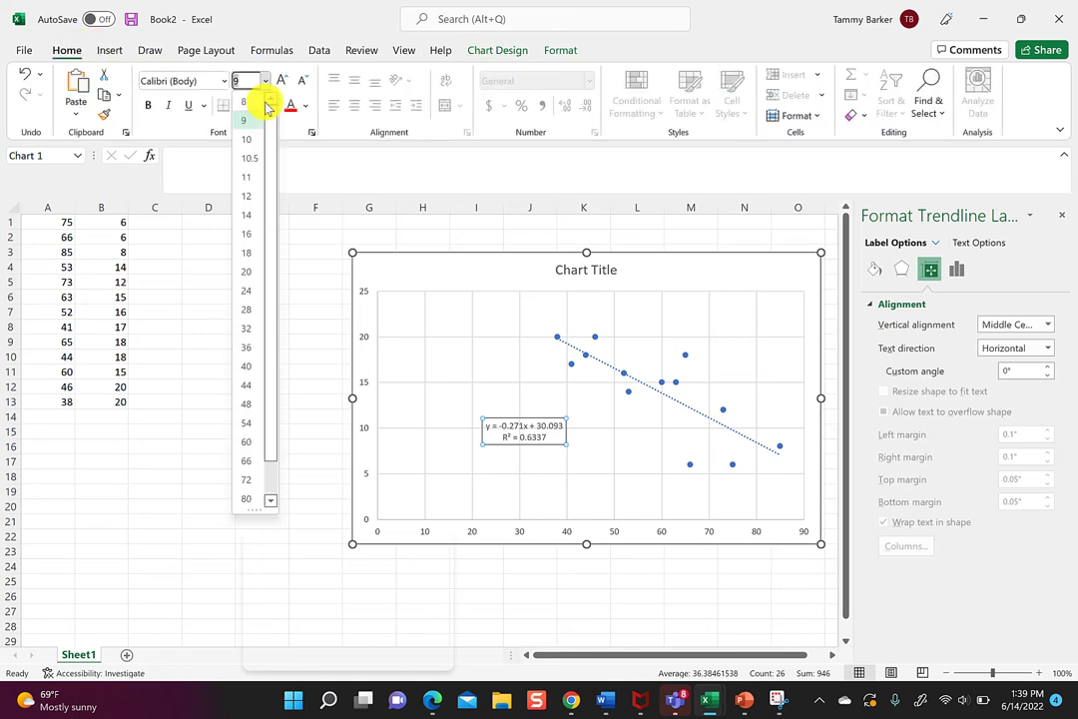
left_click(252, 383)
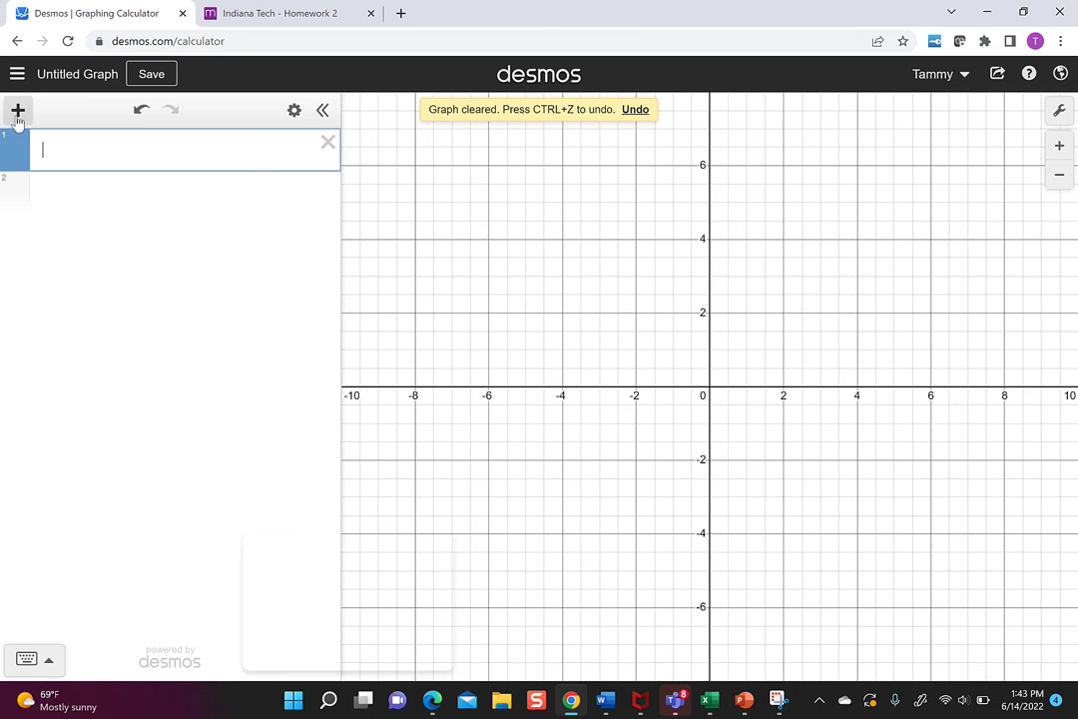
- Paste the 20-row x1/y1 data into a Desmos table and compute corr(x1,y1) = −0.032583383384
left_click(17, 112)
left_click(52, 216)
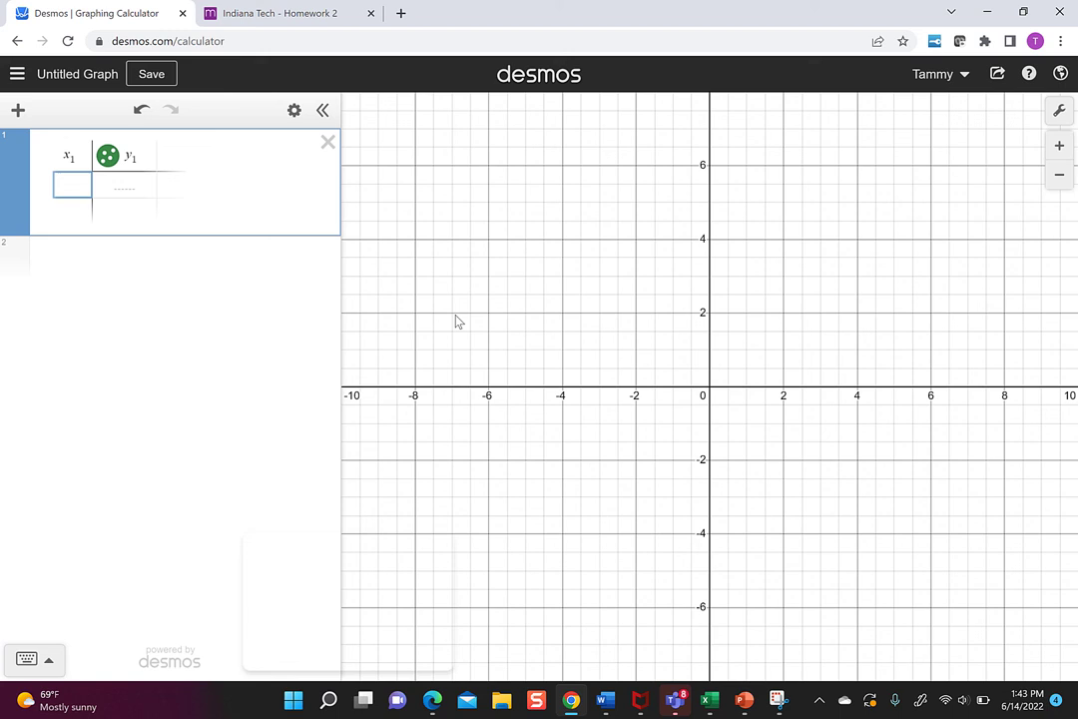
key("ctrl+v")
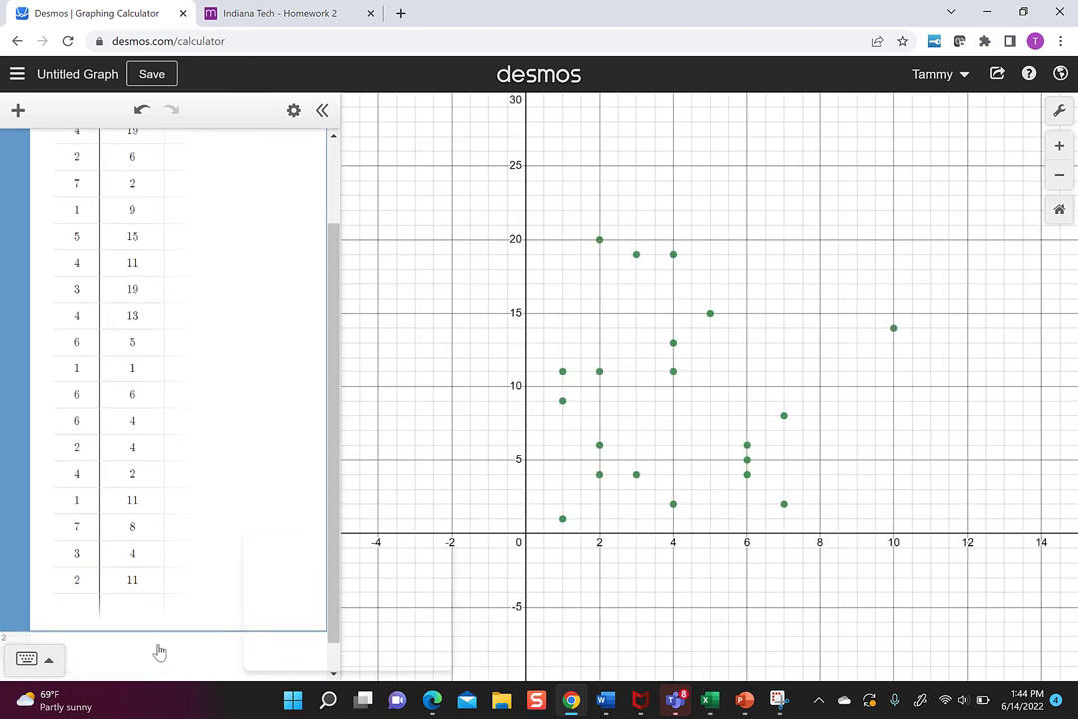
left_click(160, 652)
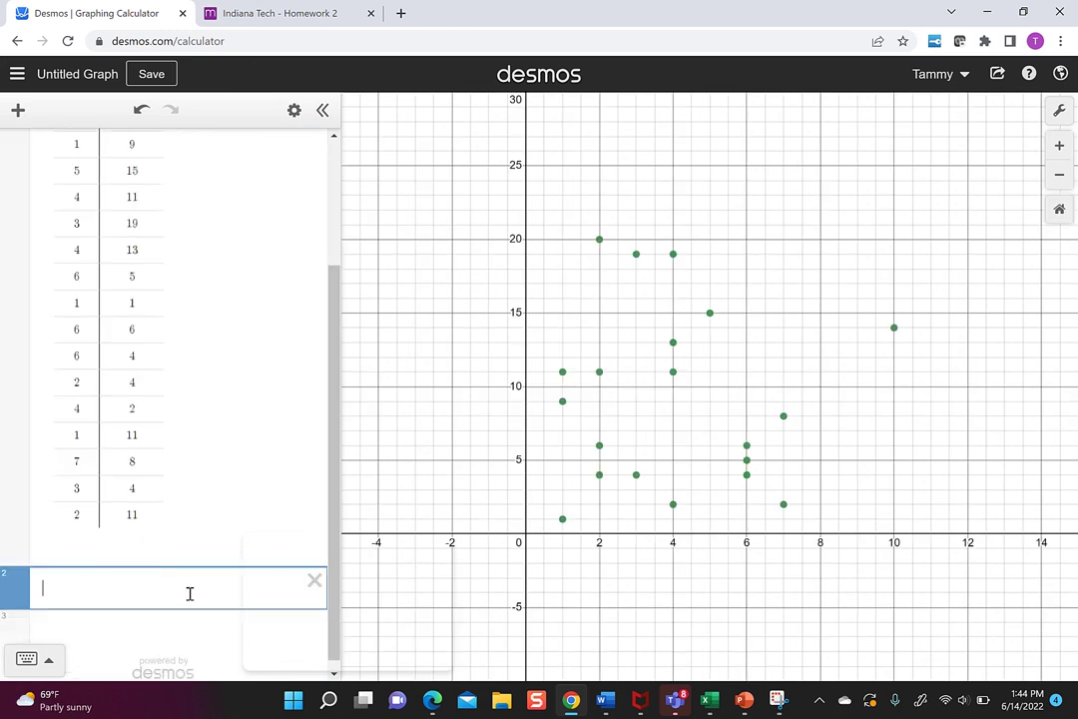
type("corr")
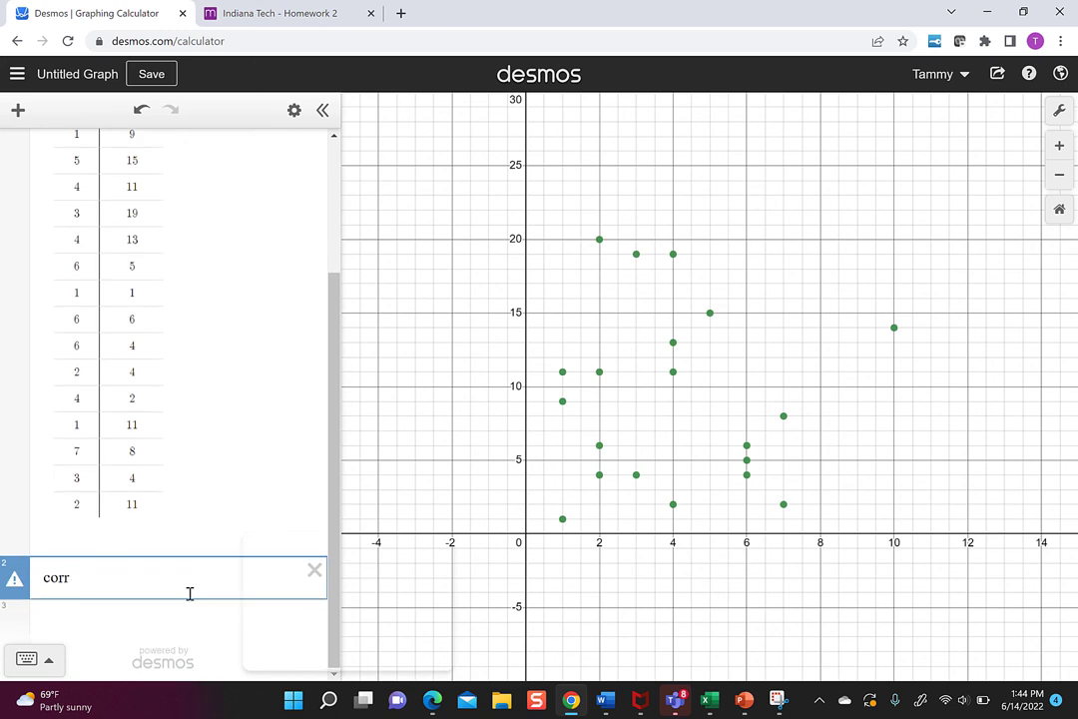
type("(x1,y")
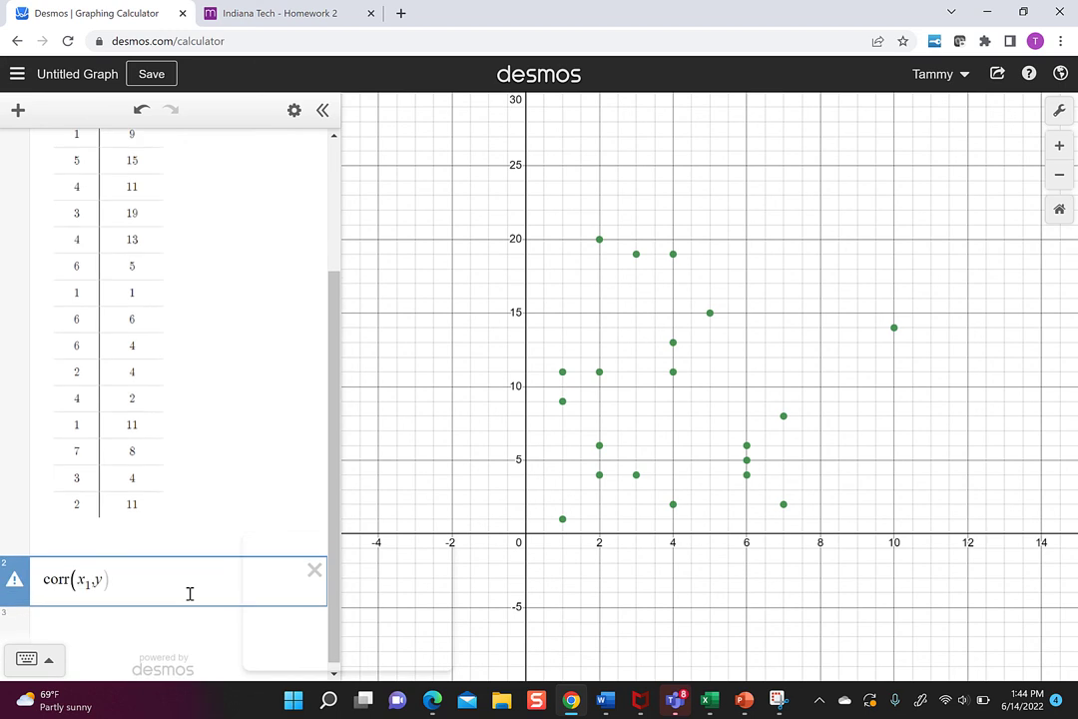
type("1")
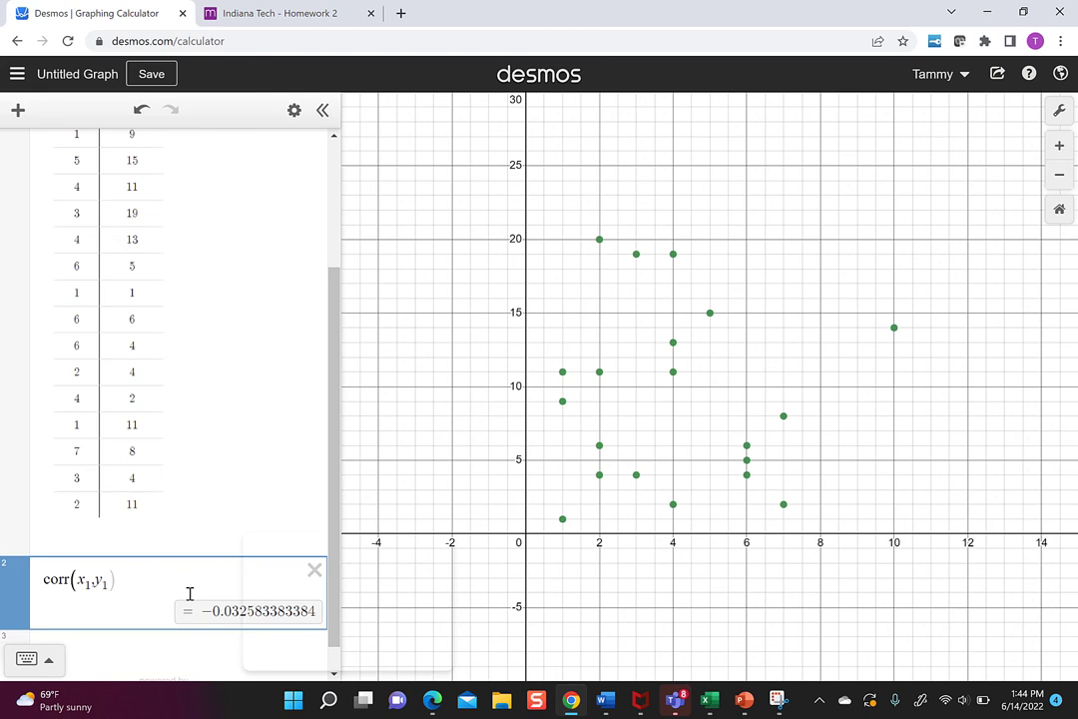
scroll(105, 609, "down", 1)
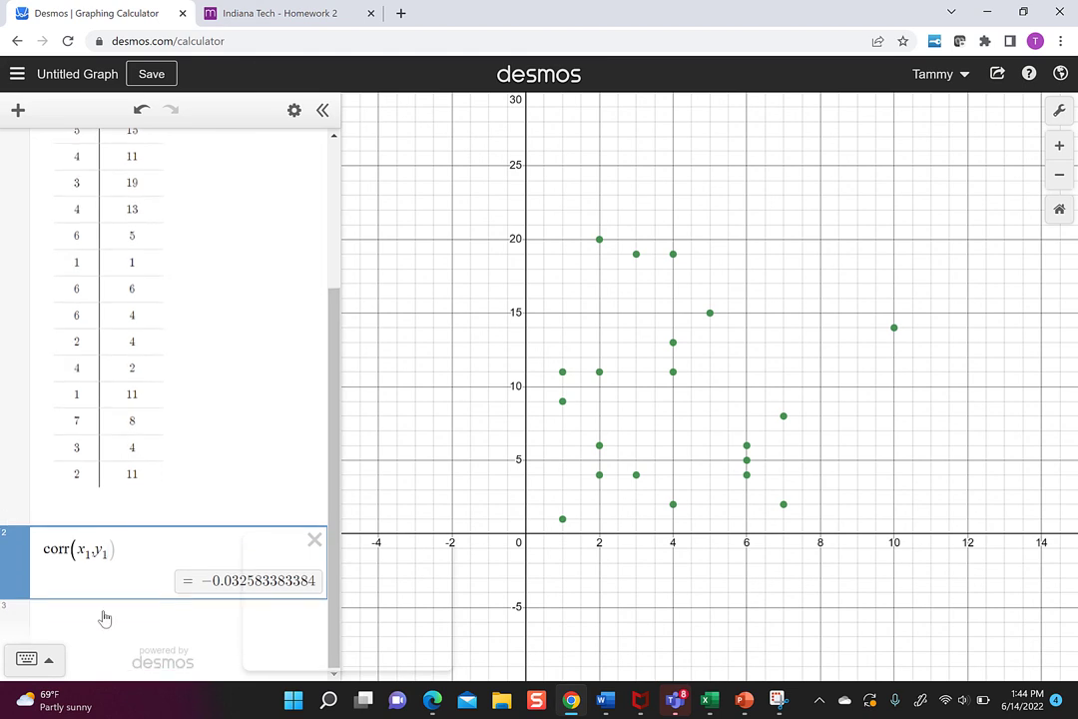
- Enter the regression model y_1 ~ ax_1 + b for the 20-point data
left_click(104, 619)
type("y_1~")
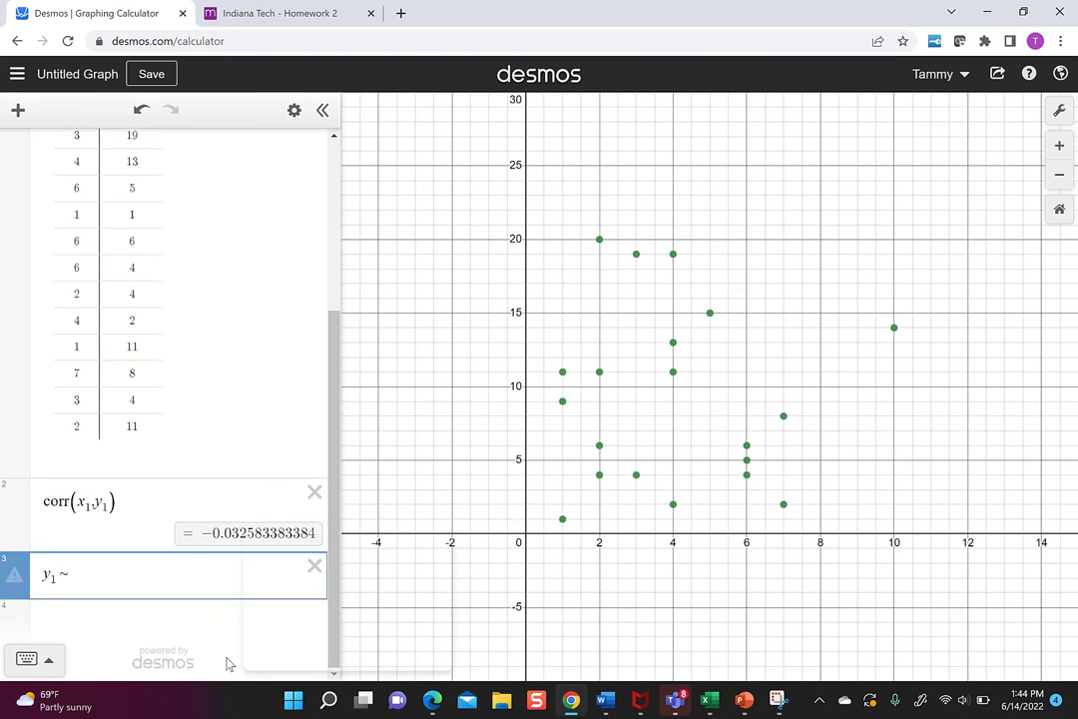
type("ax_1")
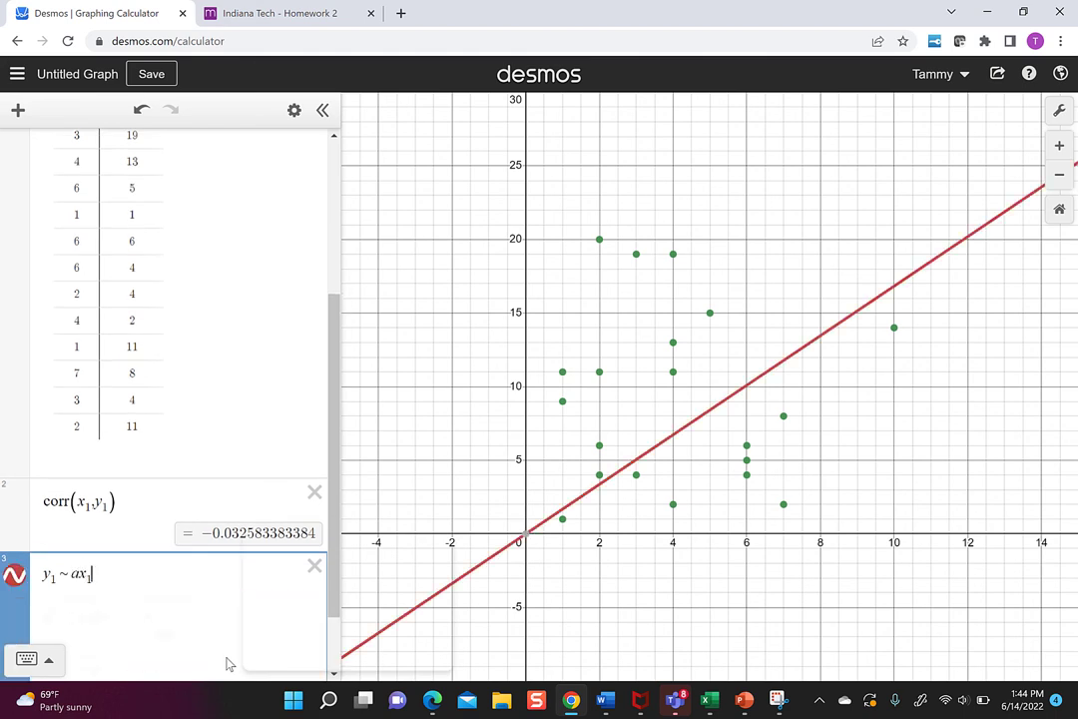
type("+b")
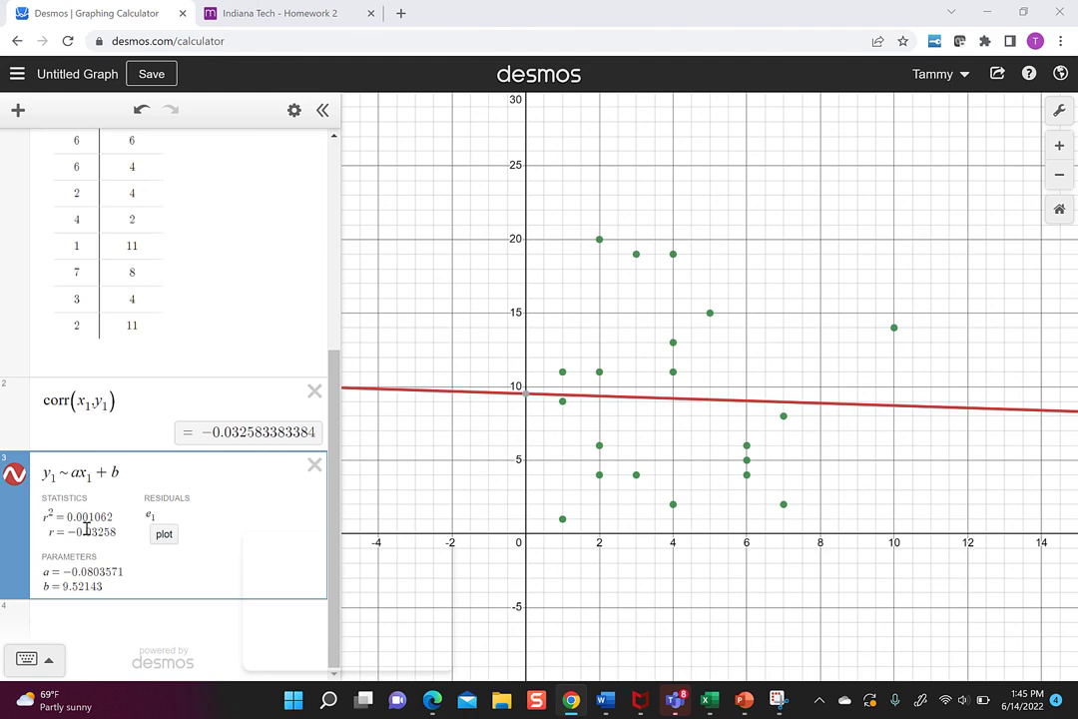
- Square the correlation by entering (-.0326)^2 to get 0.00106276
left_click(168, 619)
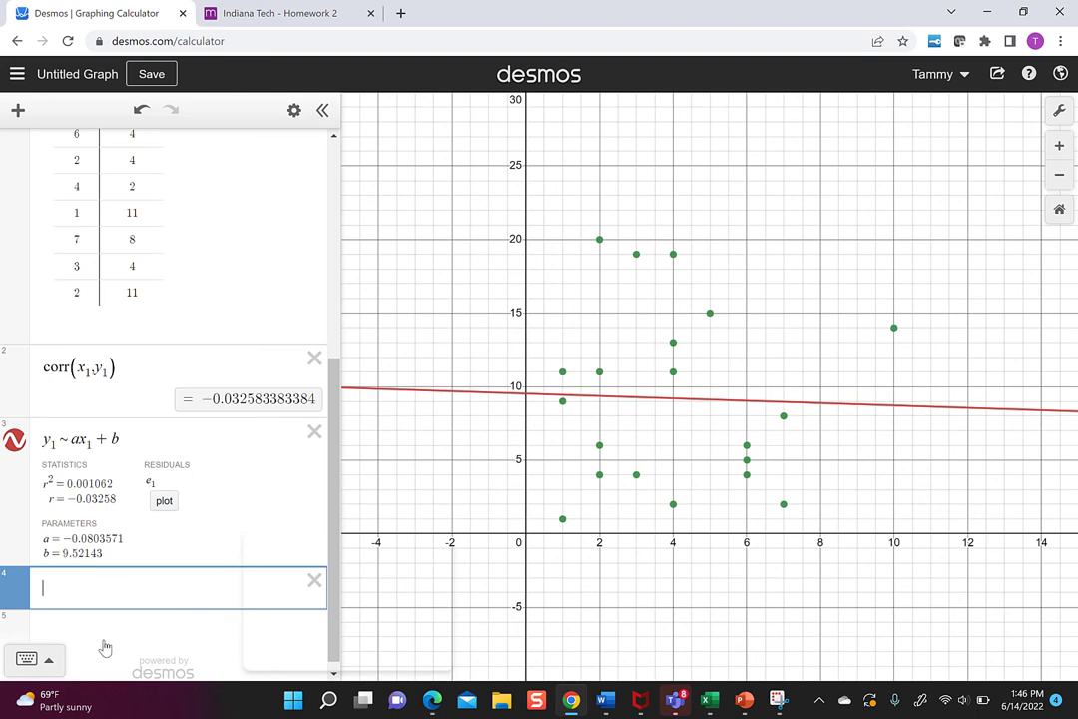
type("(")
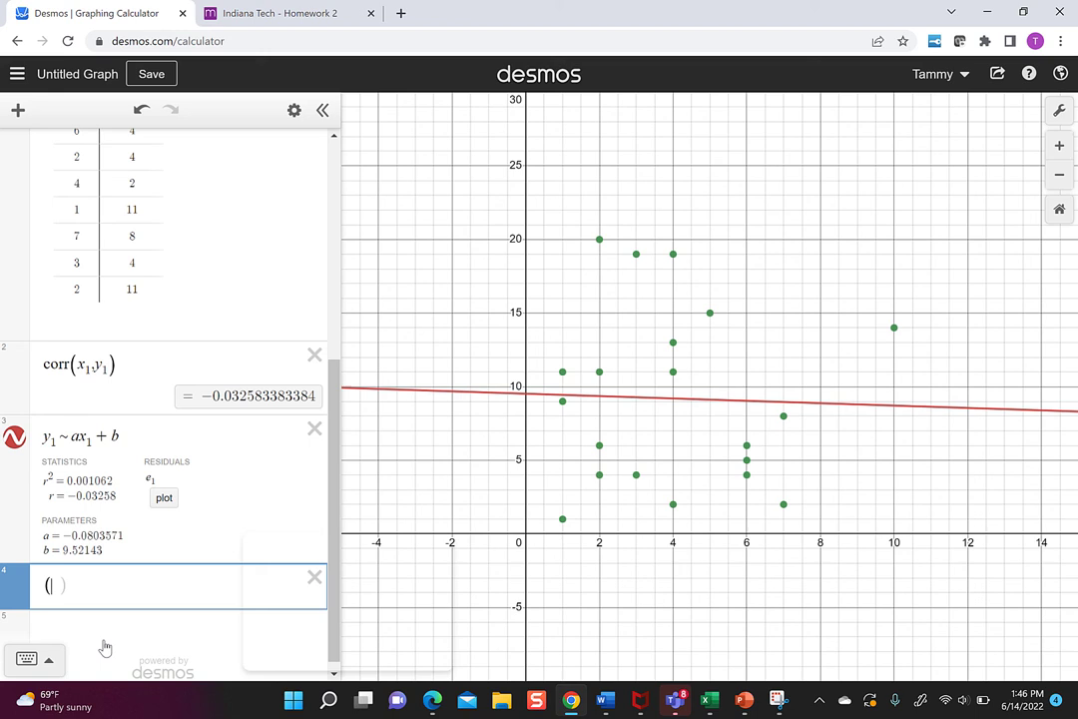
type("-.0326)")
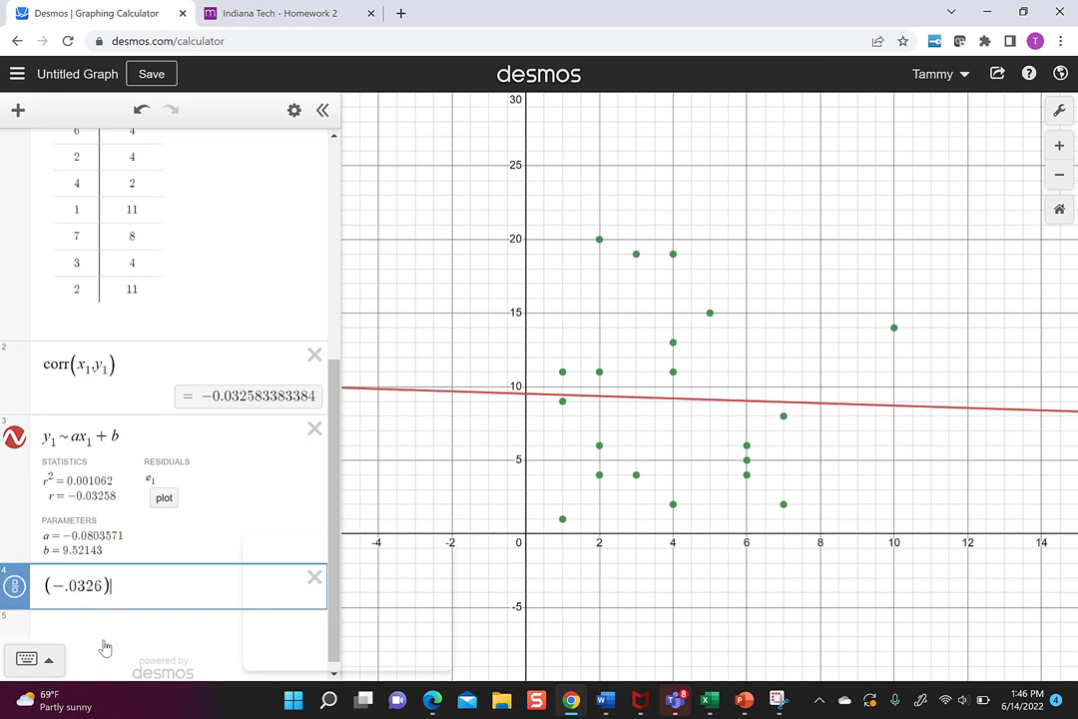
type("^2")
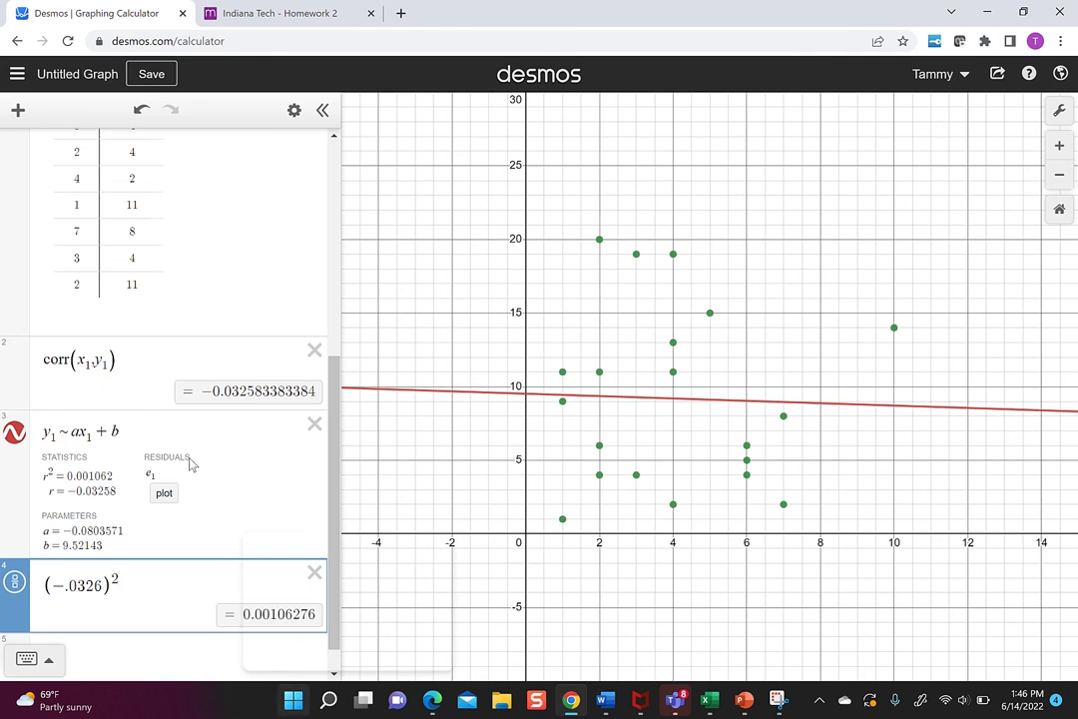
- Switch back to the Möbius Homework 2 page with the checked answers
left_click(261, 14)
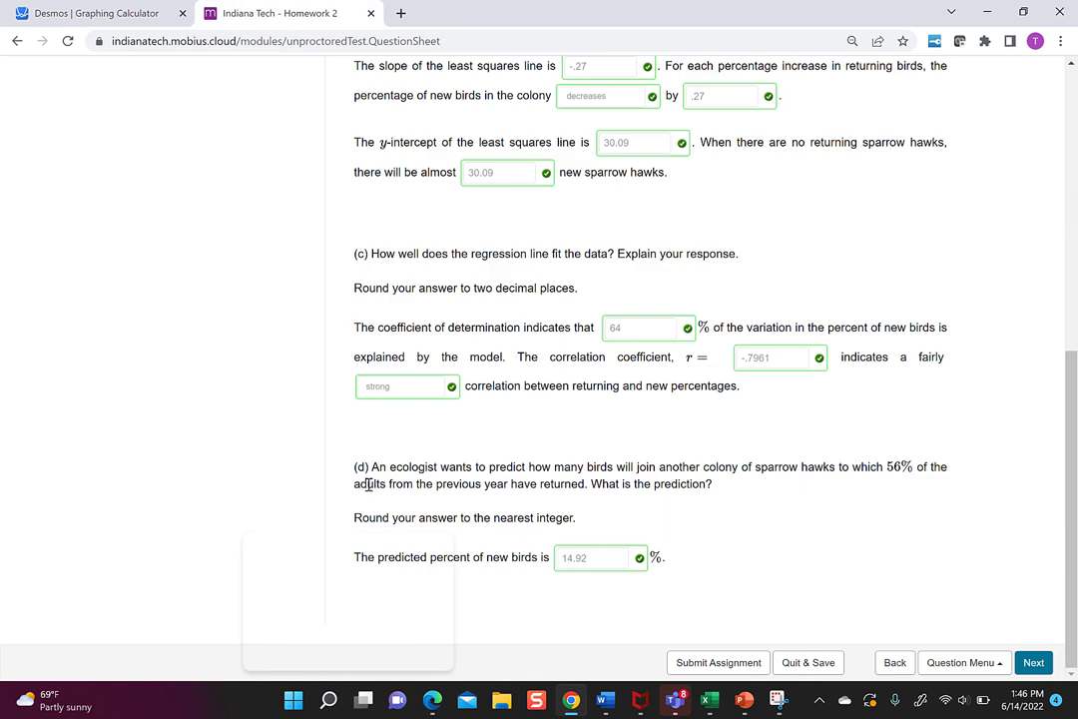